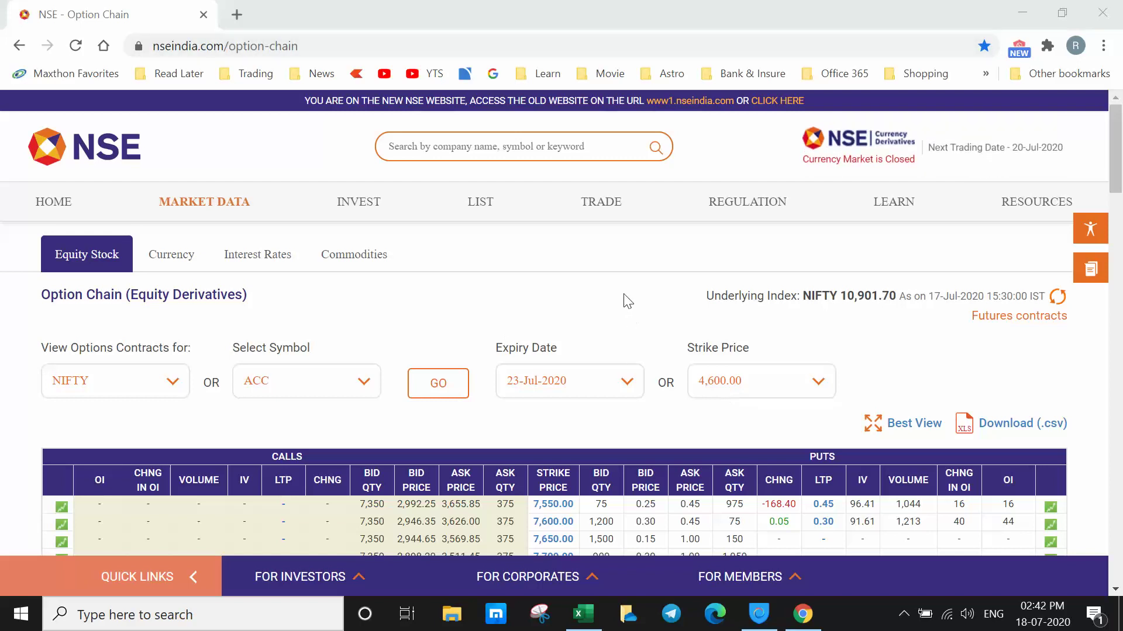
Open Chrome DevTools beside the NSE option chain page and show the Network panel.
left_click(1071, 356)
right_click(1071, 357)
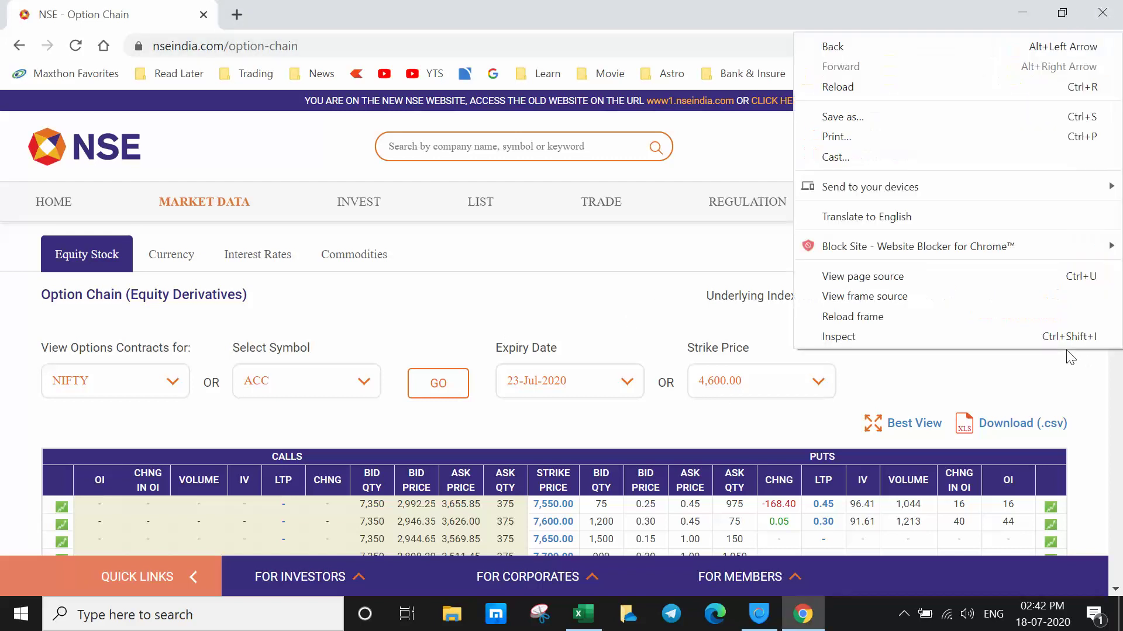
left_click(960, 337)
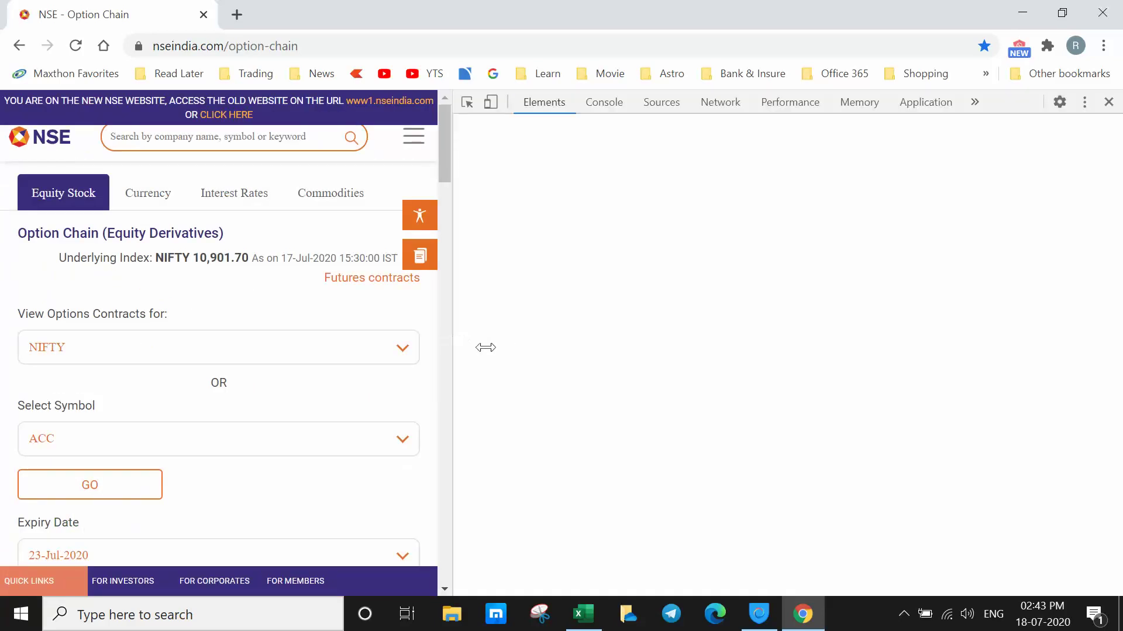
left_click_drag(673, 355, 668, 228)
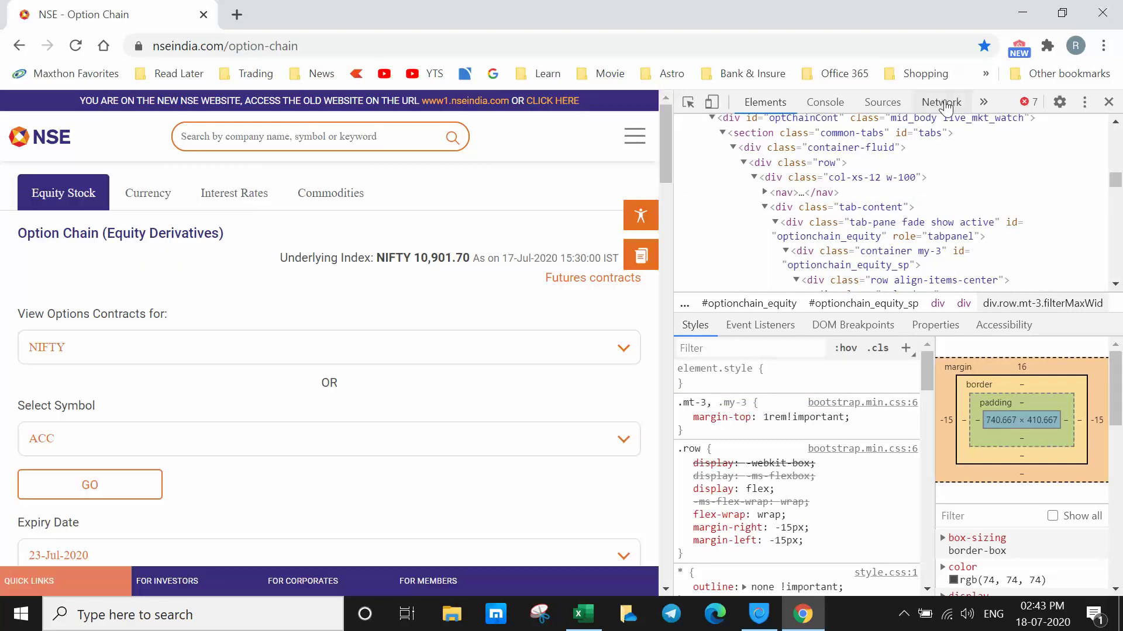
left_click(942, 103)
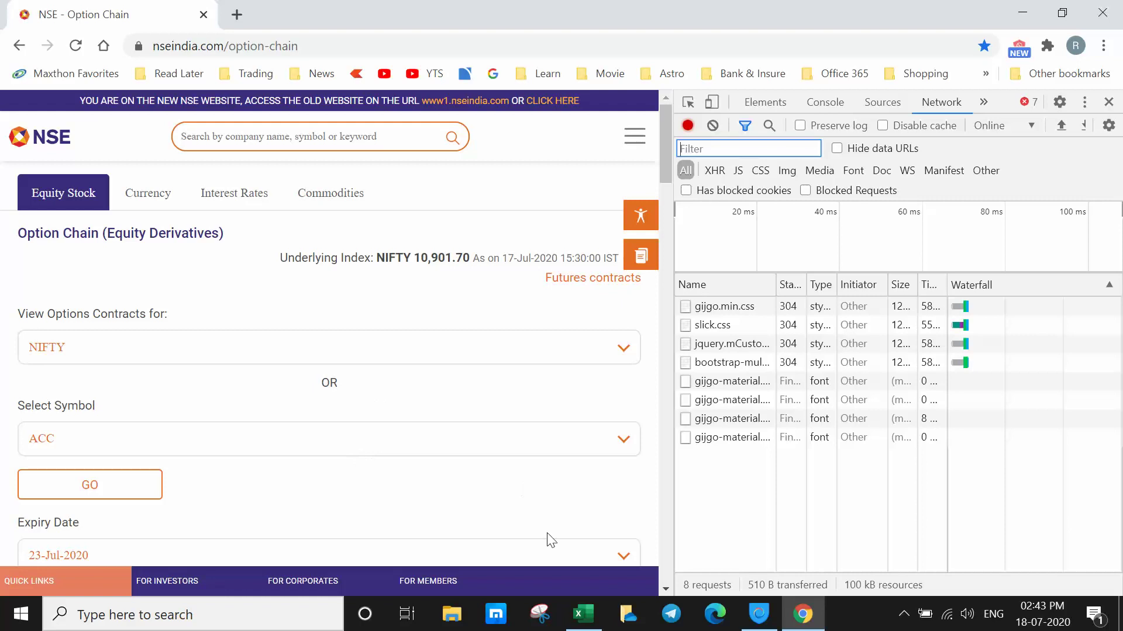
left_click(583, 614)
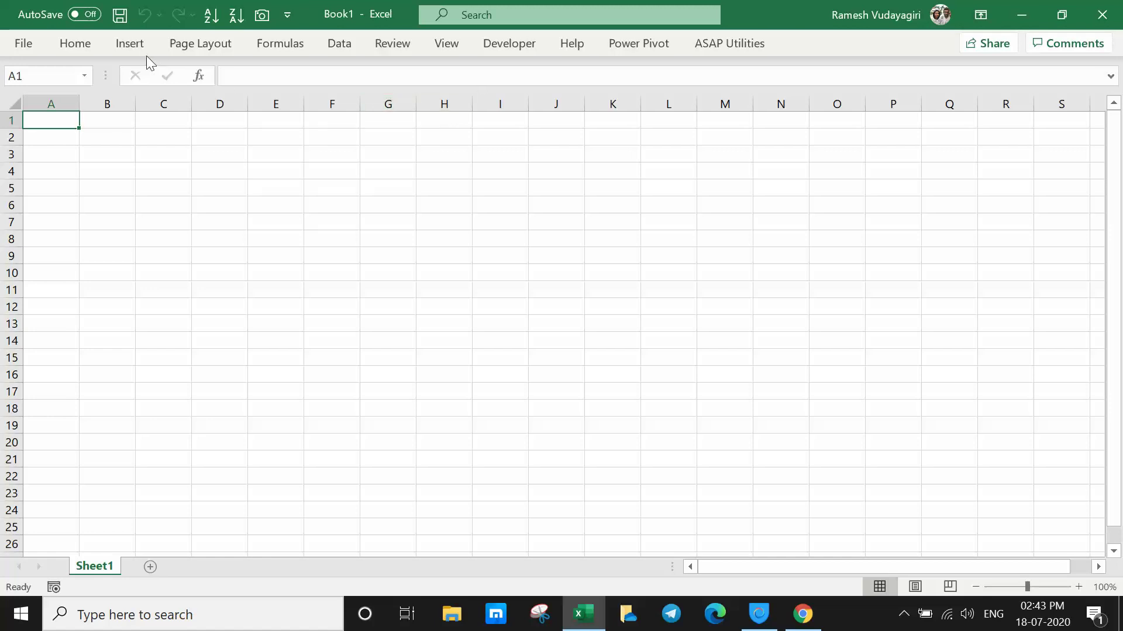
Start a Data > From Web import in Book1, then return to the NSE page.
left_click(342, 45)
left_click(87, 91)
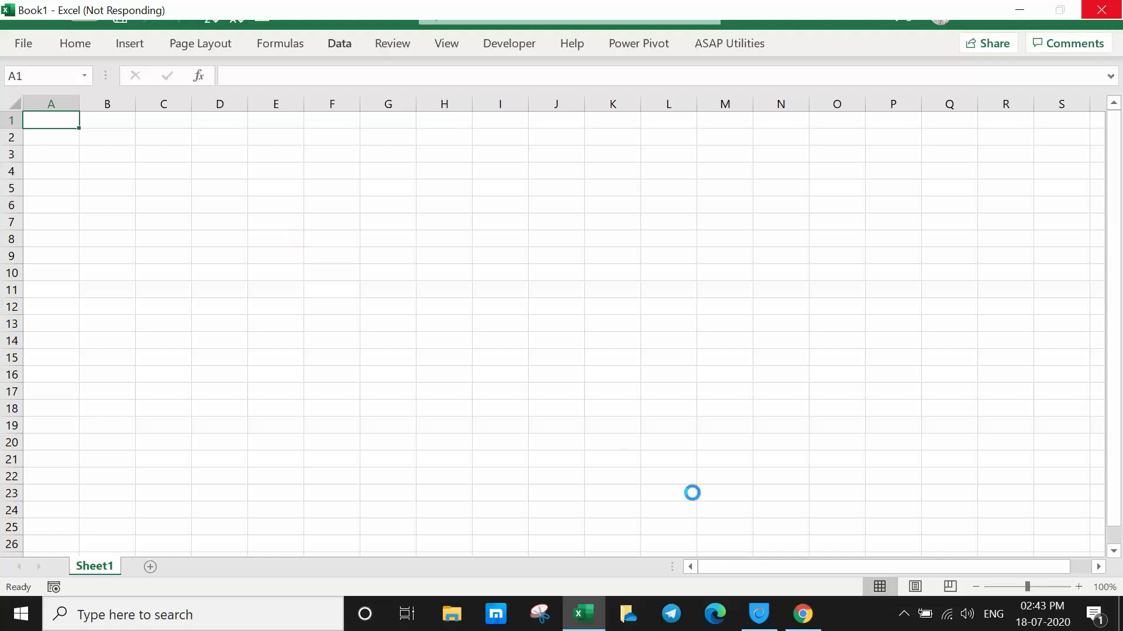
key("alt+Tab")
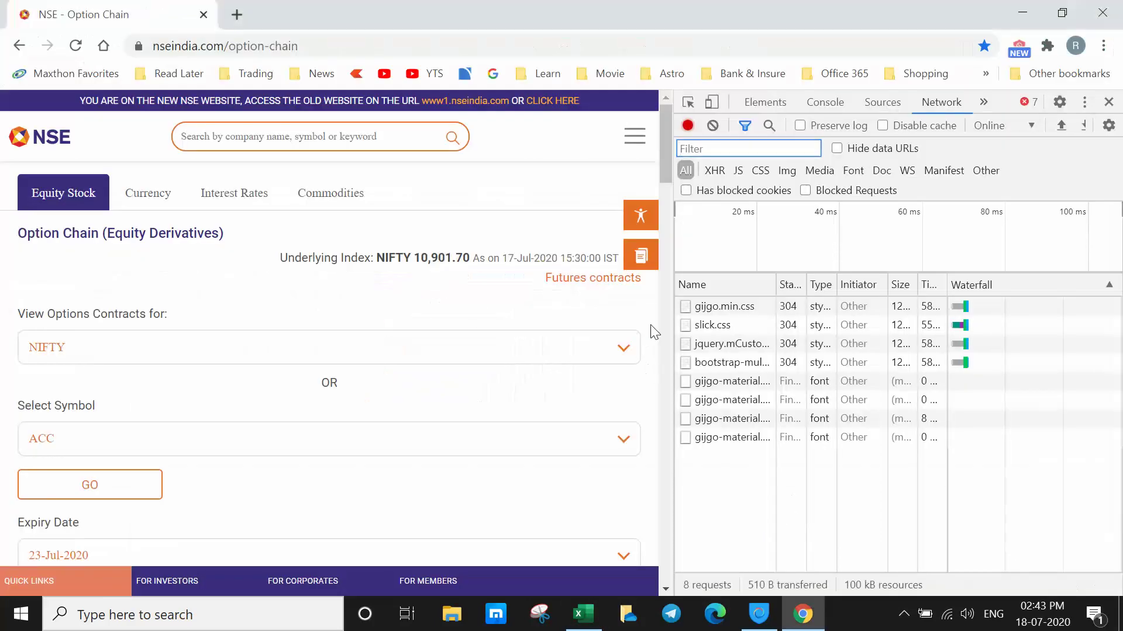
Load the BANKNIFTY option chain from the symbol dropdown.
left_click(148, 350)
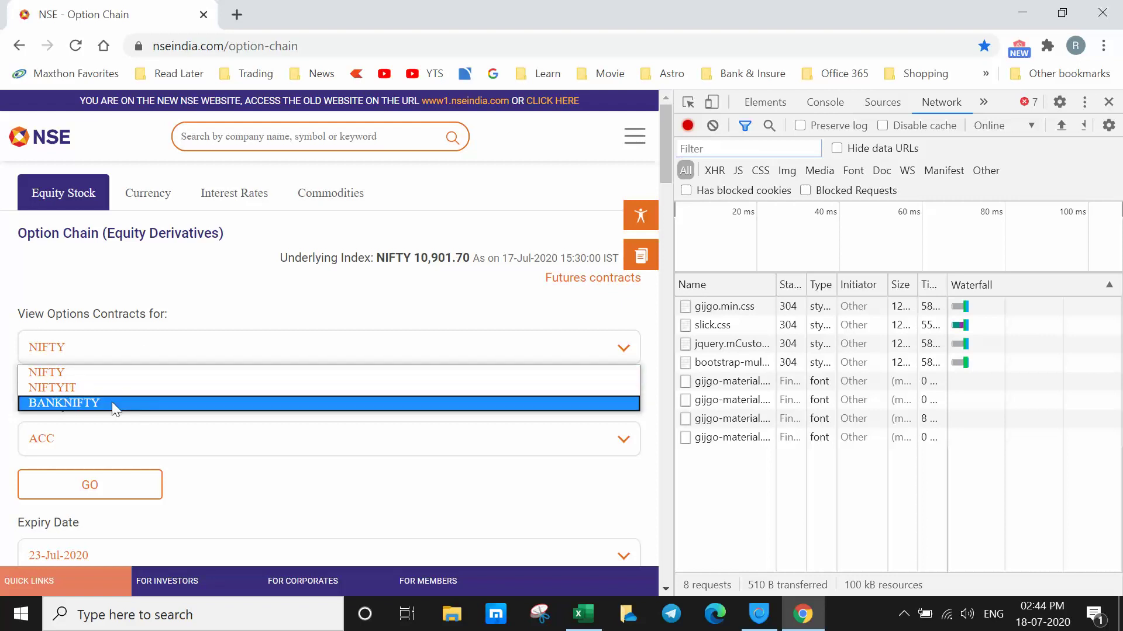
left_click(111, 401)
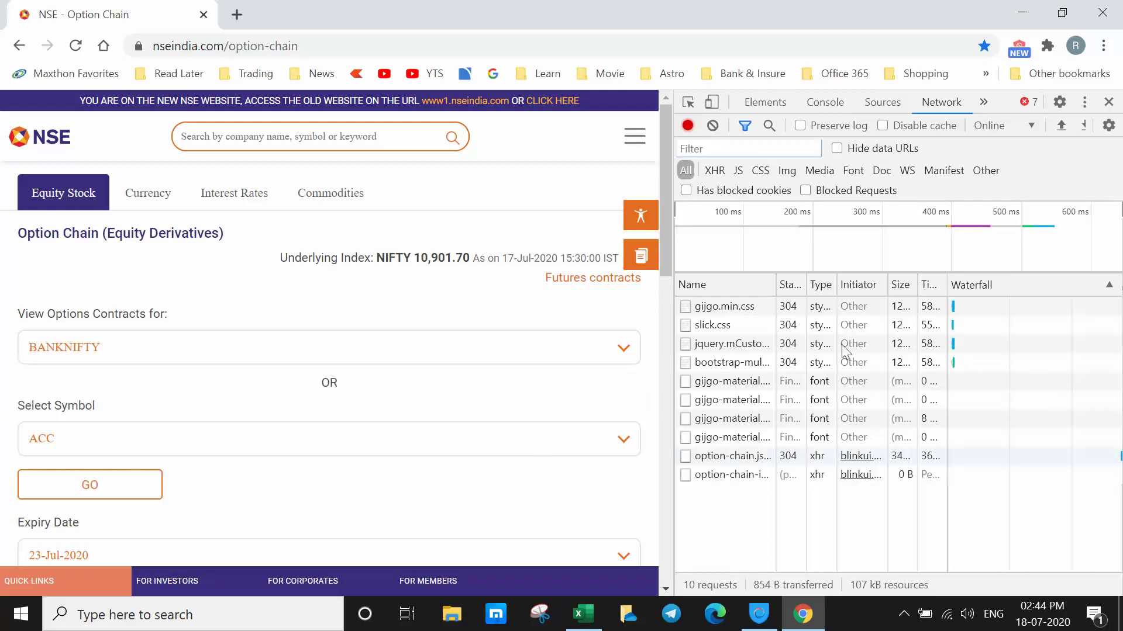
key("ctrl+f")
Select the full Request URL of the option-chain-indices request in DevTools.
left_click_drag(778, 281, 792, 282)
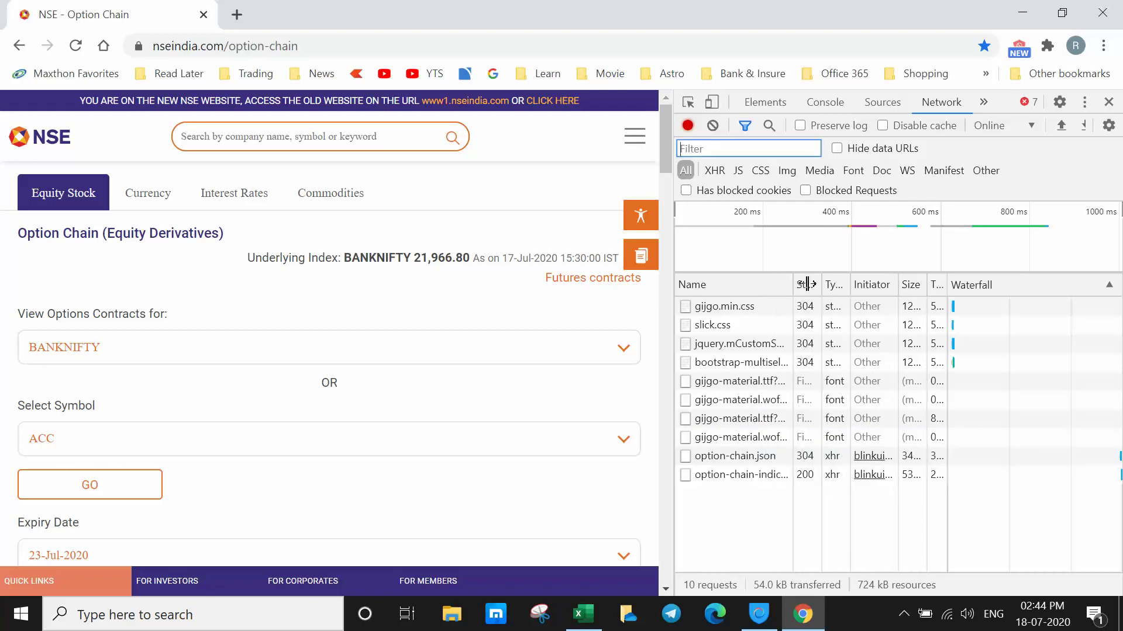
left_click(736, 477)
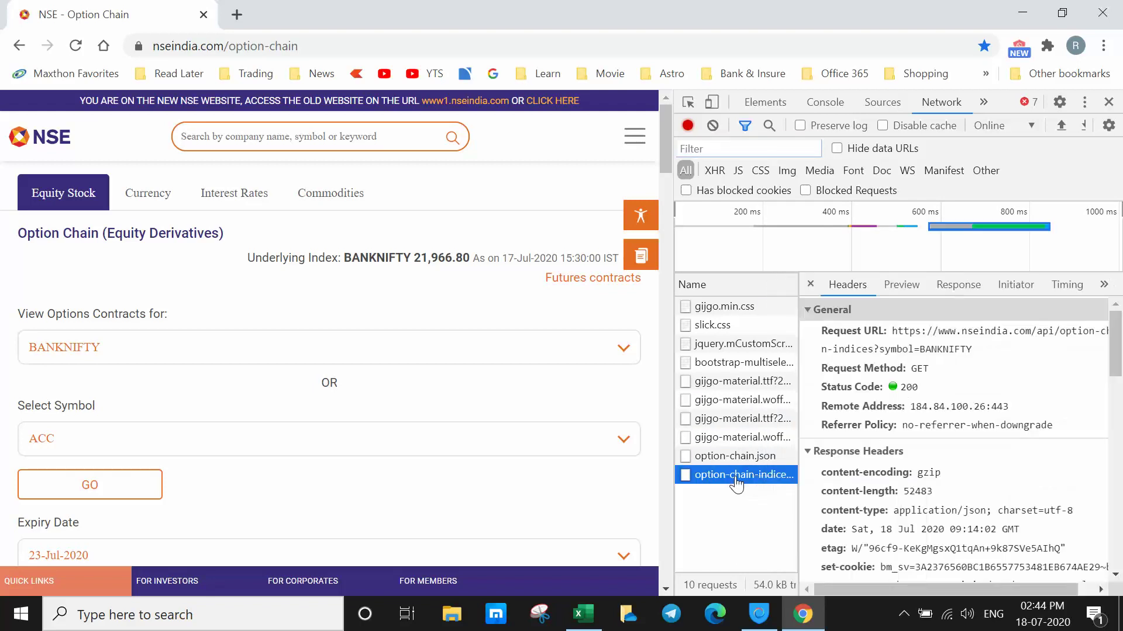
left_click_drag(672, 326, 432, 318)
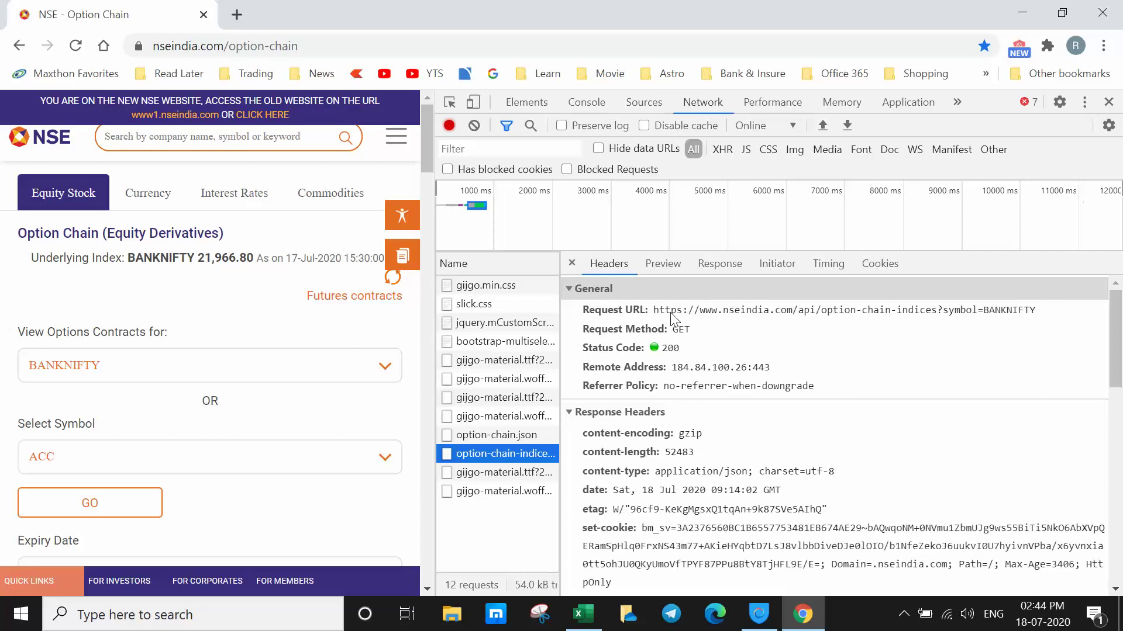
left_click_drag(654, 310, 1041, 312)
key("ctrl+c")
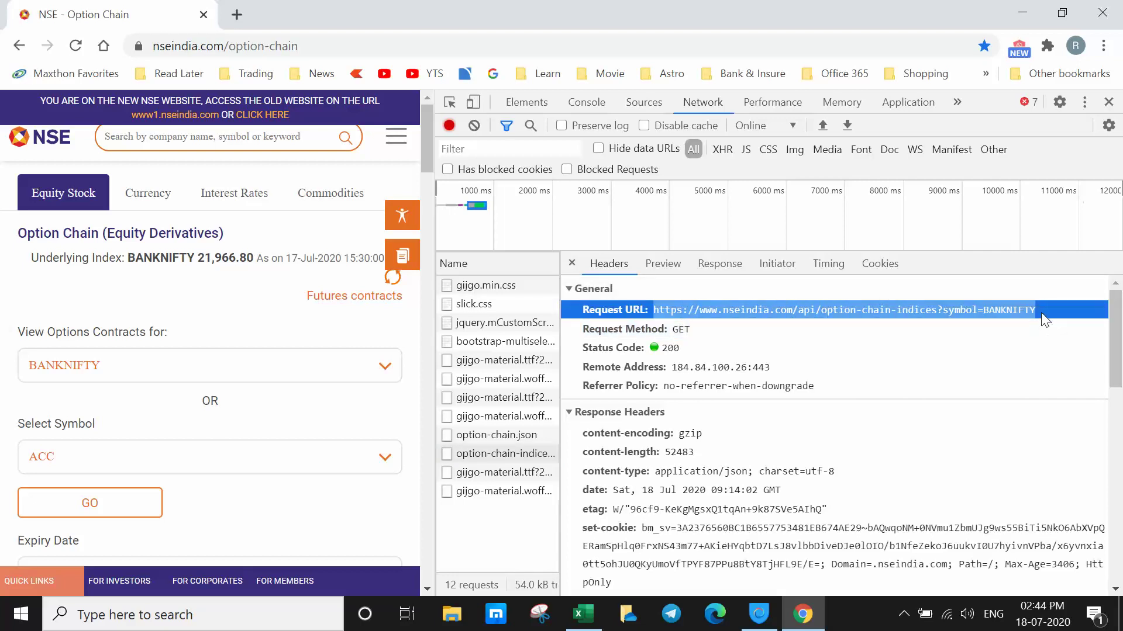
key("alt+Tab")
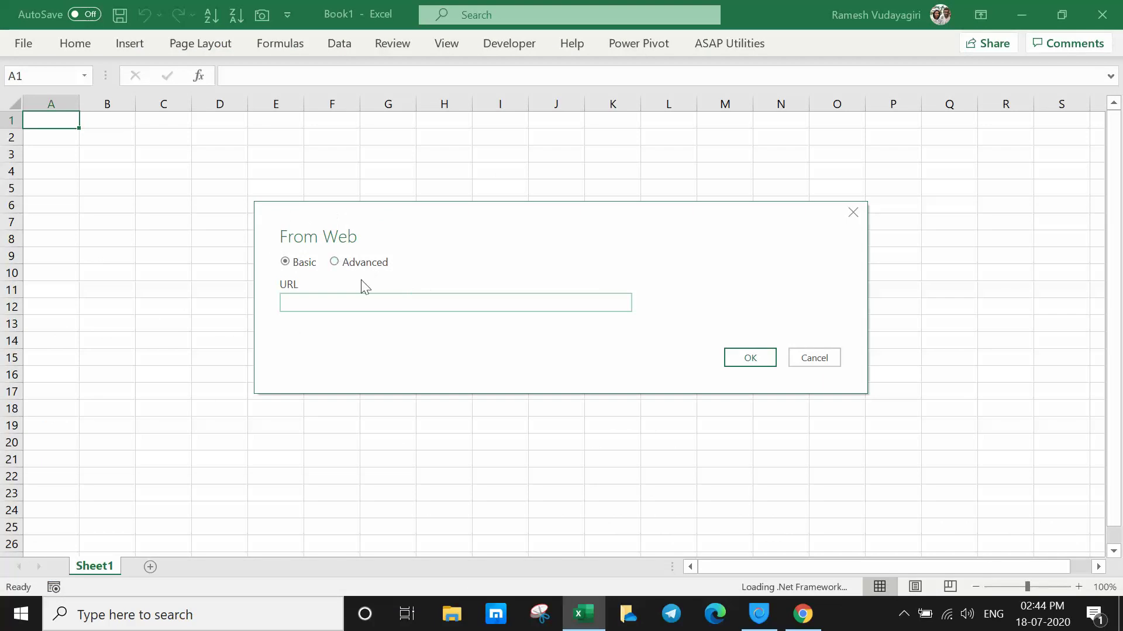
Paste the BANKNIFTY option-chain-indices API URL into the advanced From Web URL parts.
left_click(339, 262)
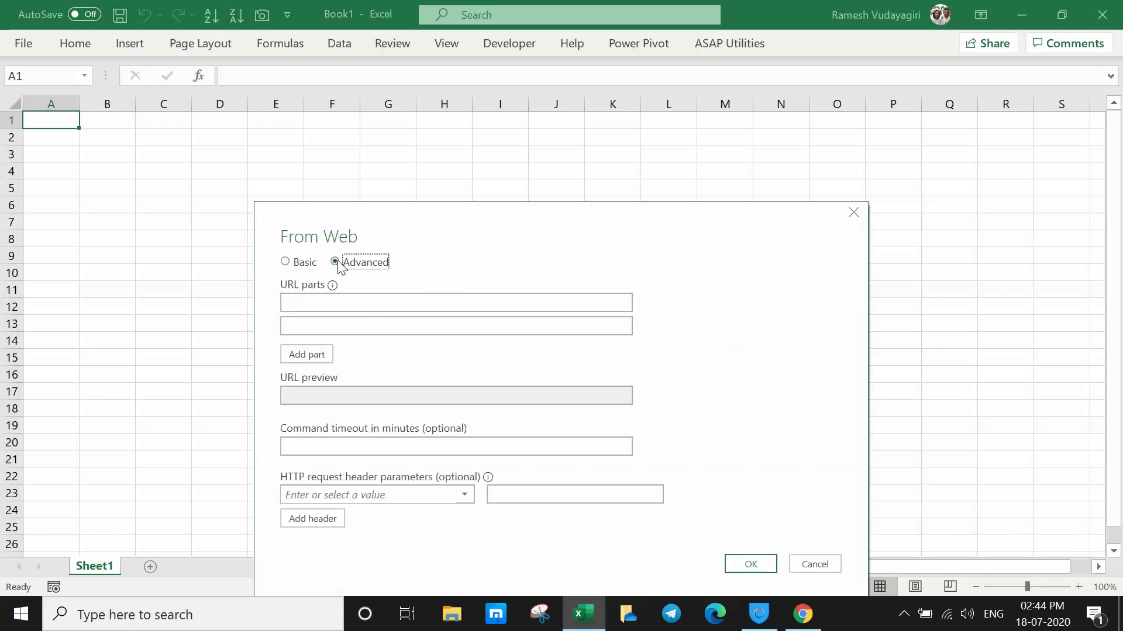
left_click(353, 300)
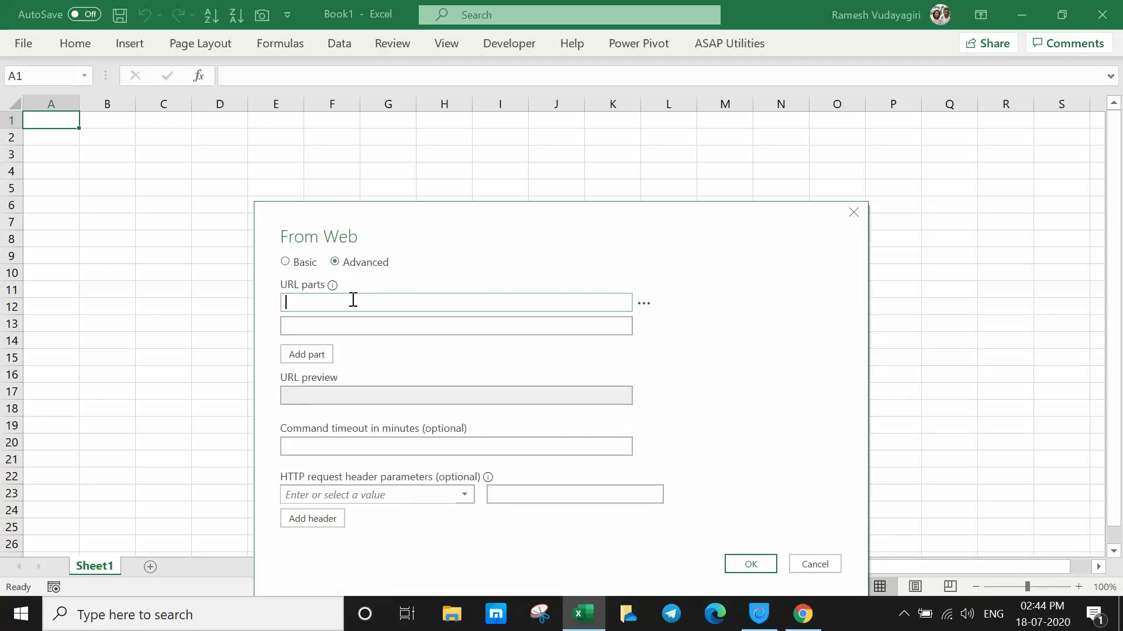
key("ctrl+v")
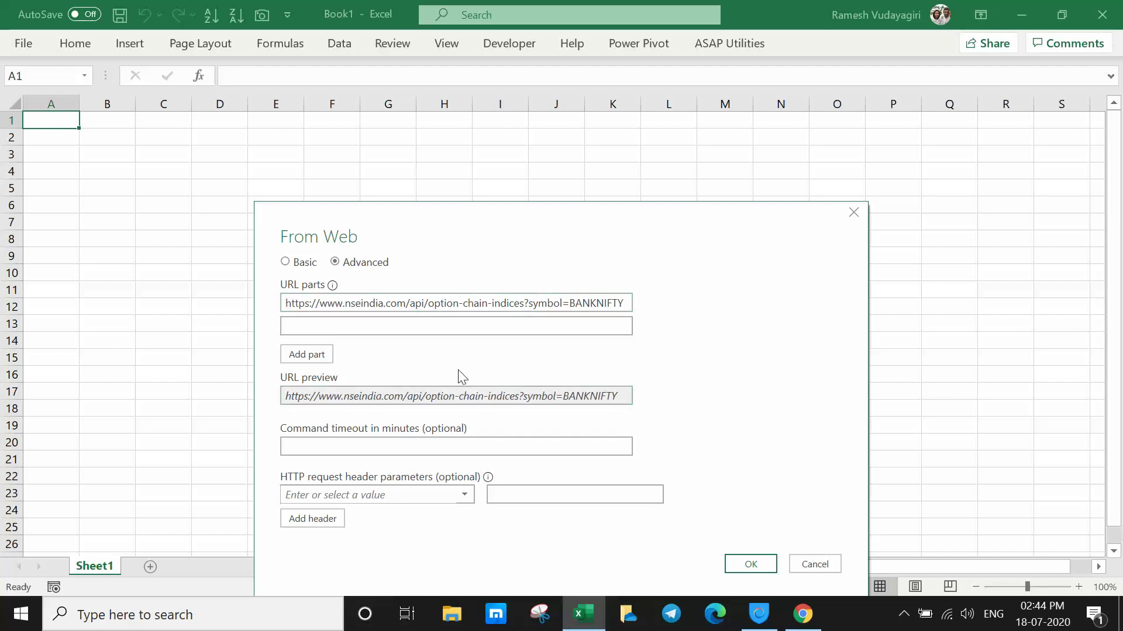
left_click_drag(637, 215, 639, 143)
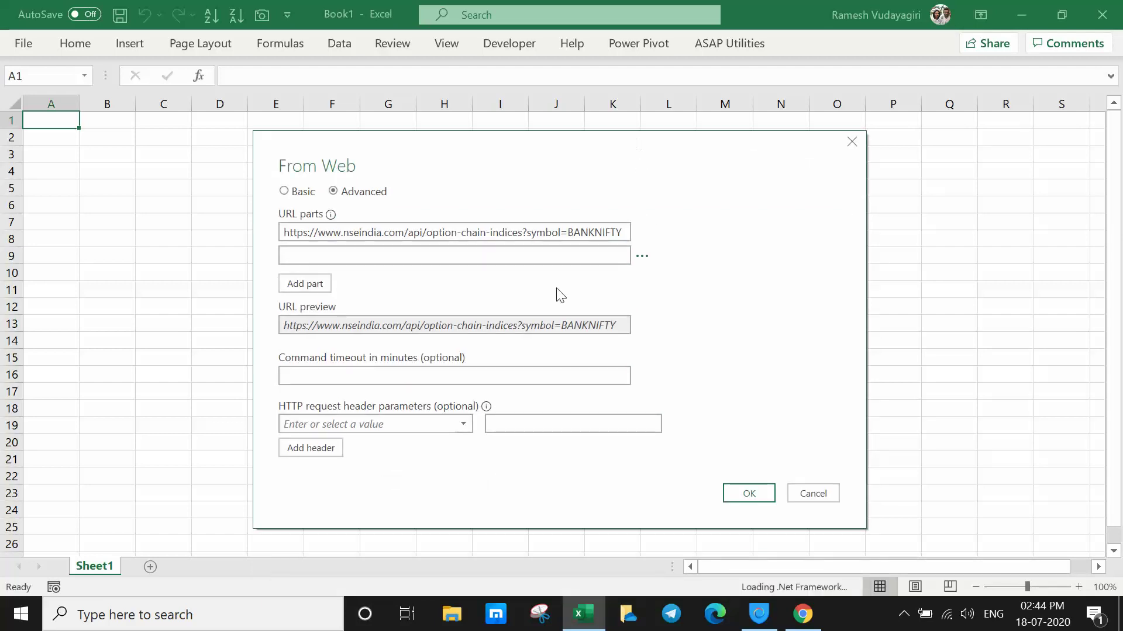
Add an Accept-Encoding request header row to the web import.
left_click(466, 431)
left_click(367, 284)
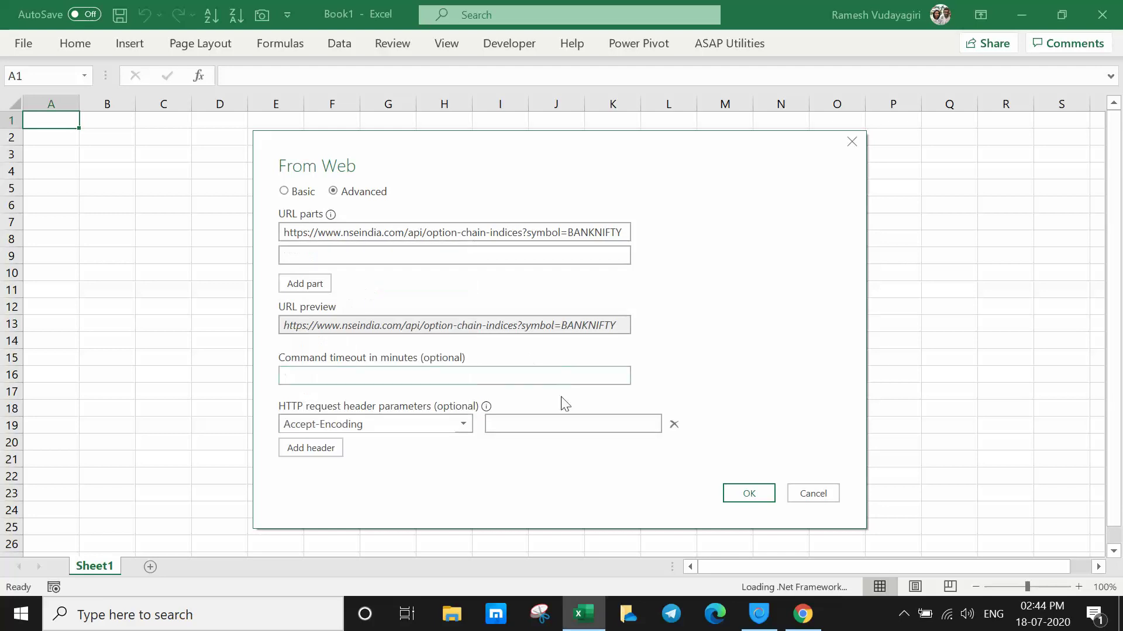
left_click(556, 422)
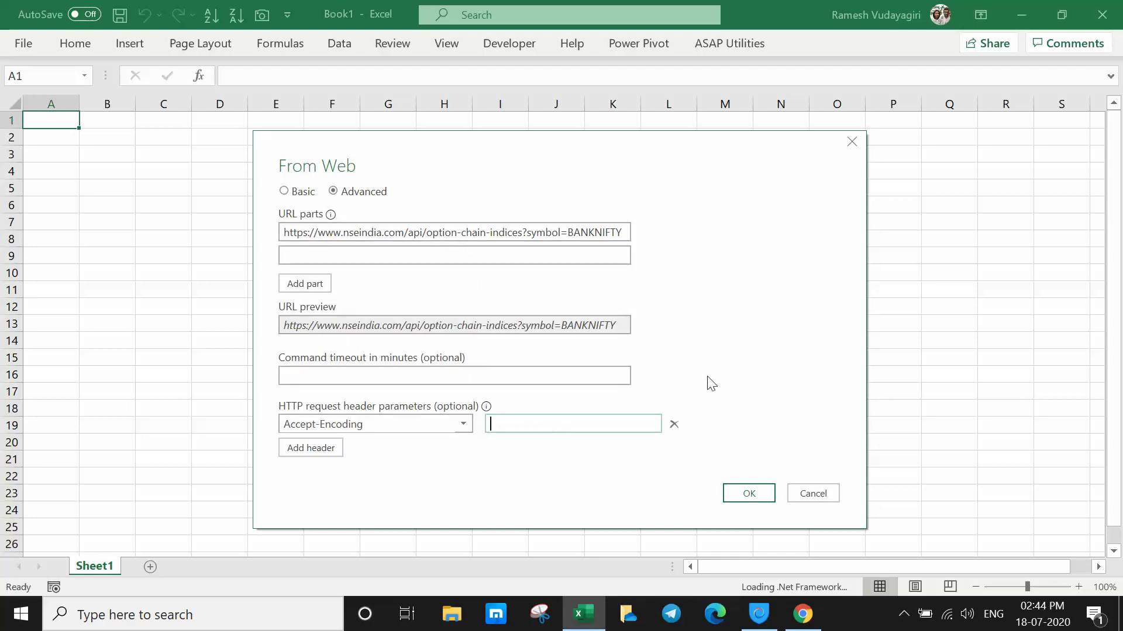
key("alt+Tab")
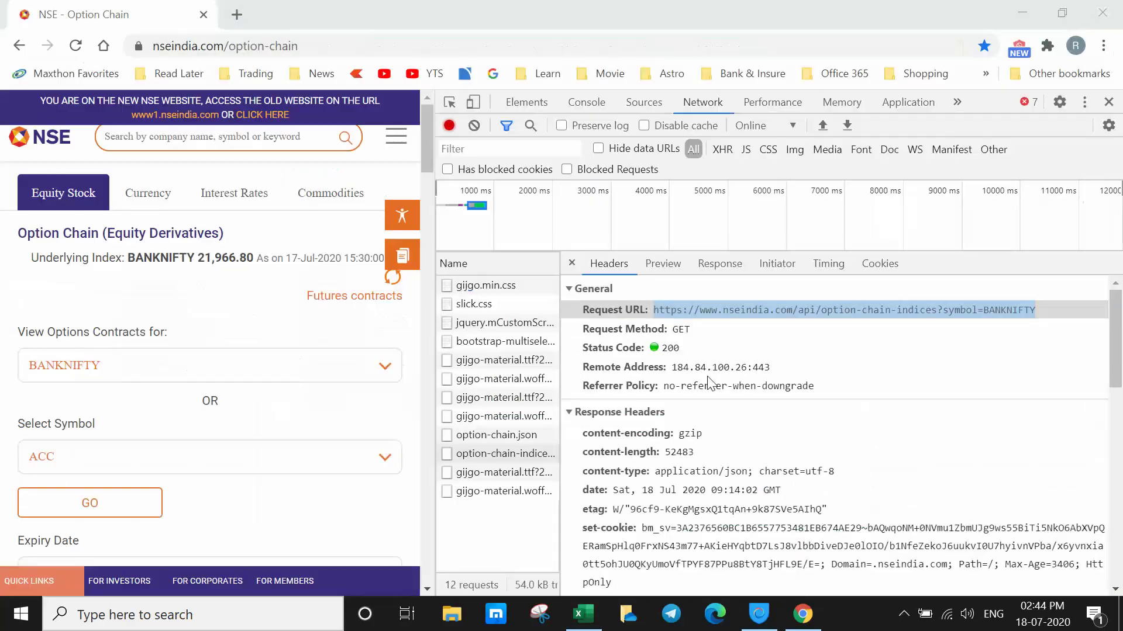
Set the Accept-Encoding header value to 'gzip, deflate' copied from DevTools.
scroll(821, 358, "down", 3)
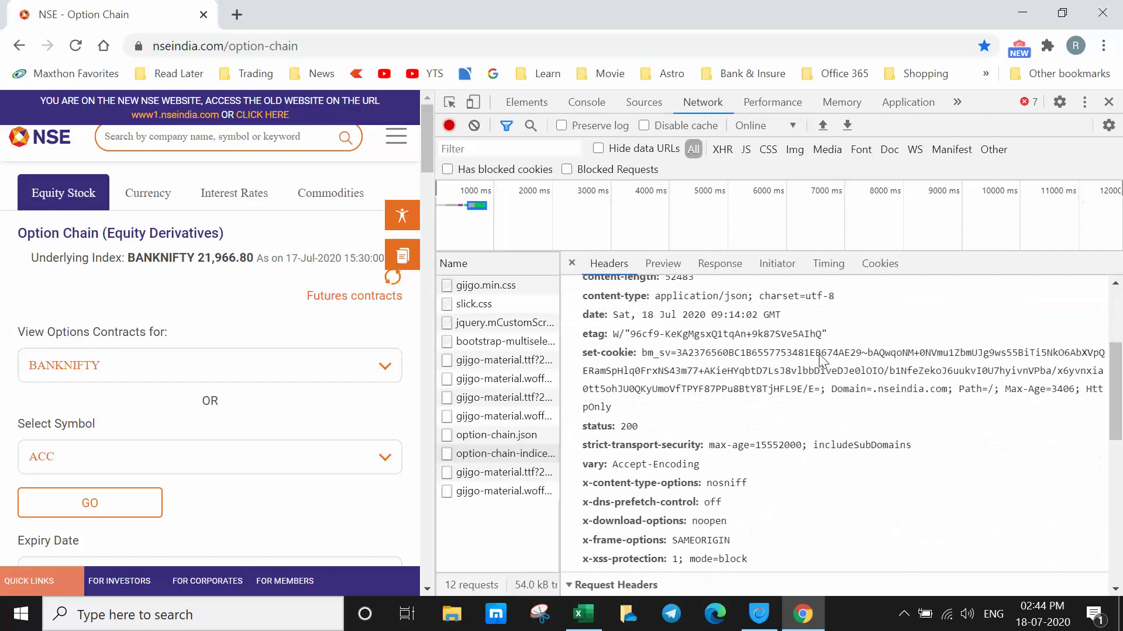
scroll(834, 428, "down", 3)
scroll(755, 409, "down", 1)
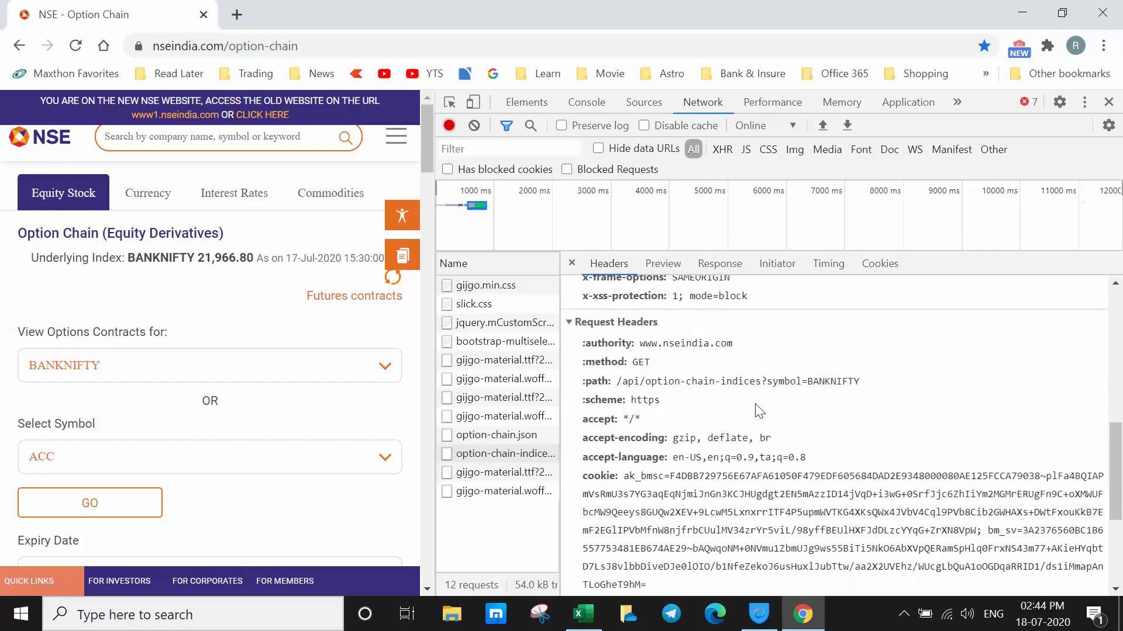
left_click(677, 444)
left_click_drag(676, 444, 746, 447)
key("ctrl+c")
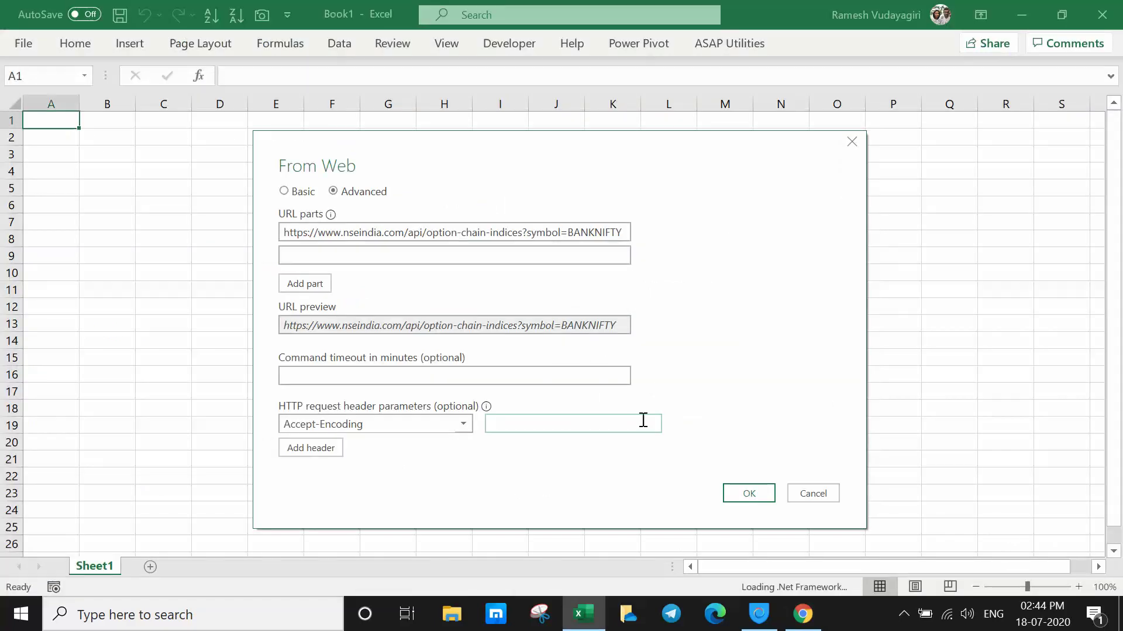
key("alt+Tab")
left_click(576, 422)
key("ctrl+v")
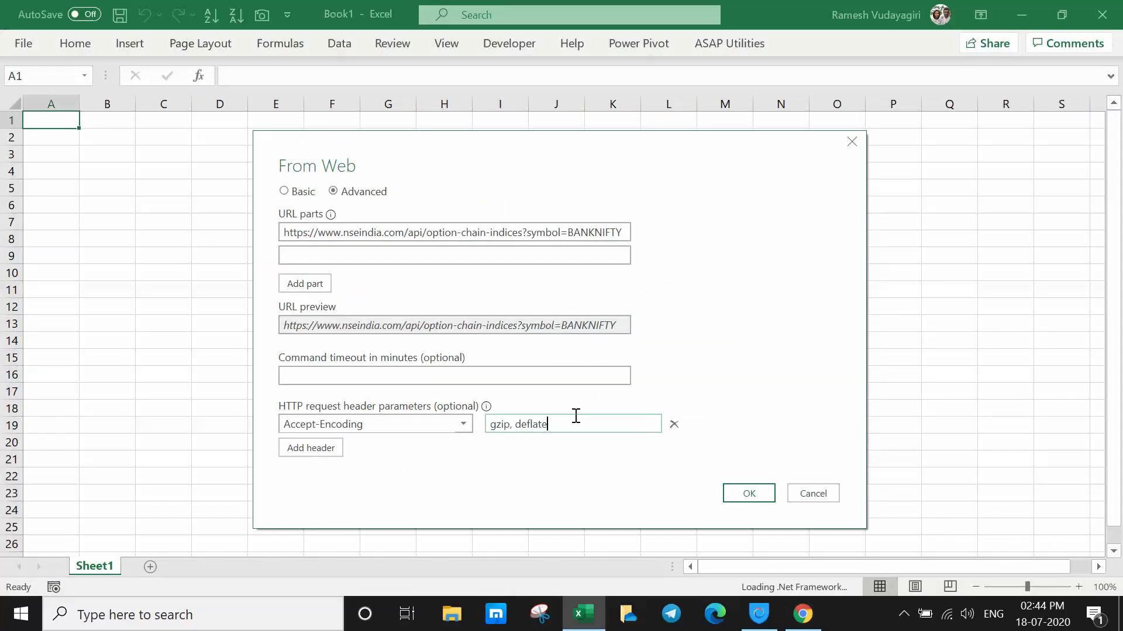
Add an Accept-Language header with value 'en-US,en', plus an empty third header row.
left_click(320, 447)
left_click(464, 449)
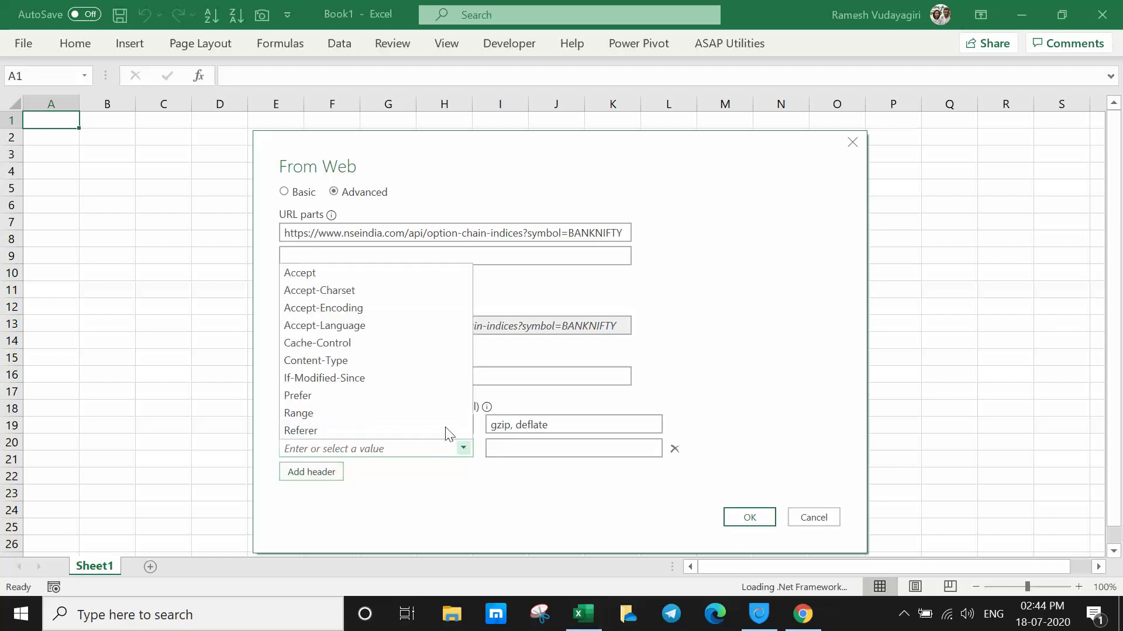
left_click(371, 325)
left_click(544, 448)
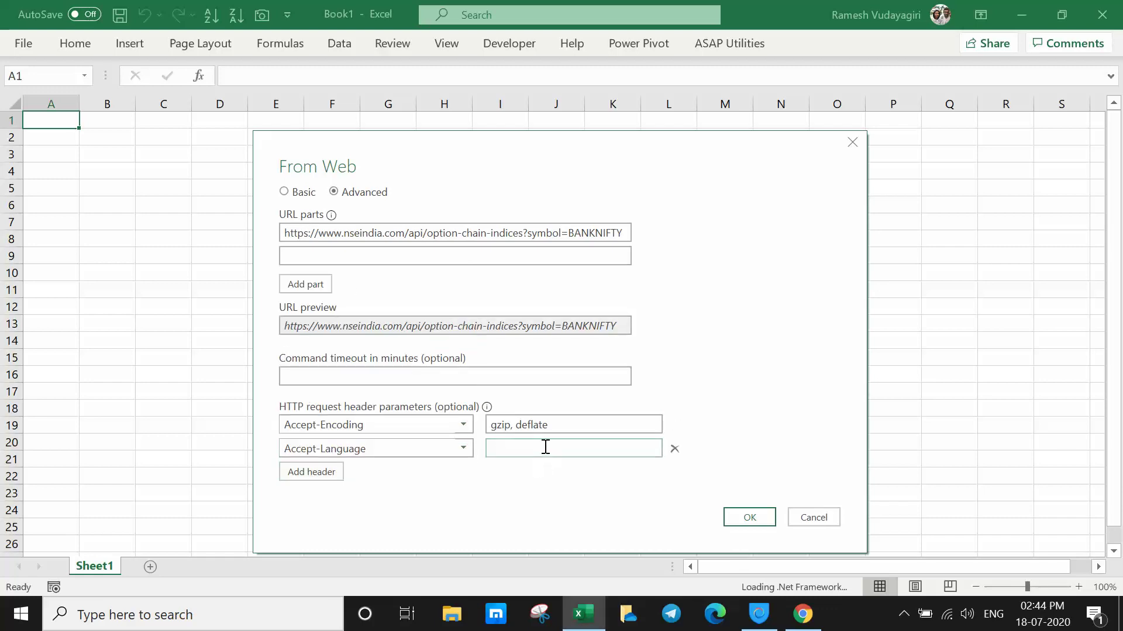
key("alt+Tab")
scroll(752, 416, "down", 2)
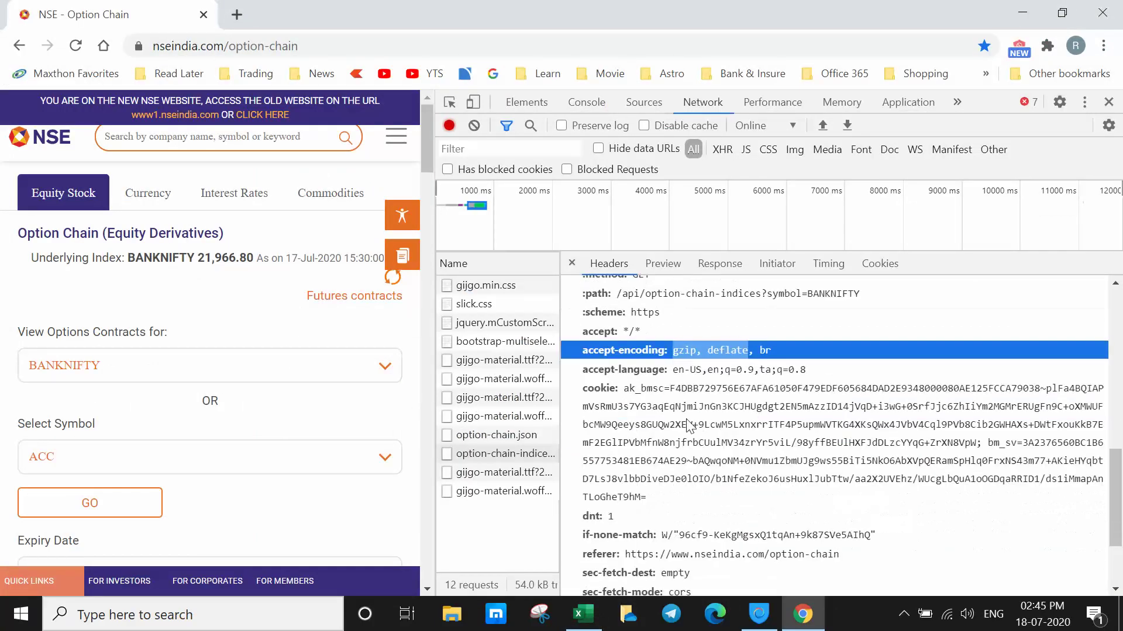
left_click_drag(674, 370, 690, 373)
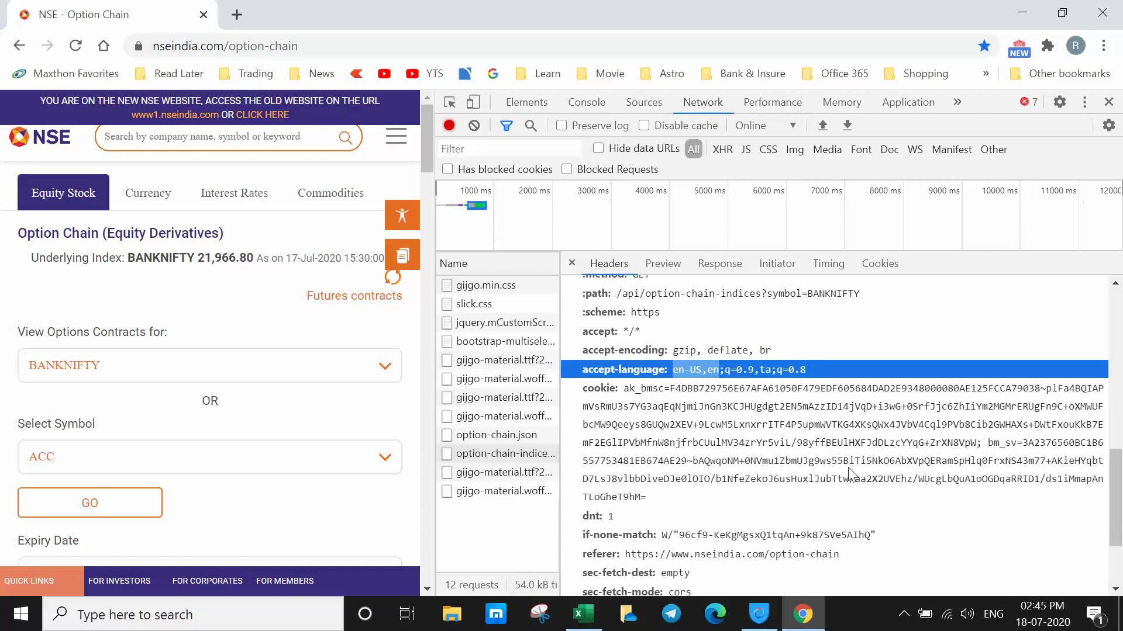
key("alt+Tab")
left_click(581, 446)
type("en-US,en")
left_click(322, 473)
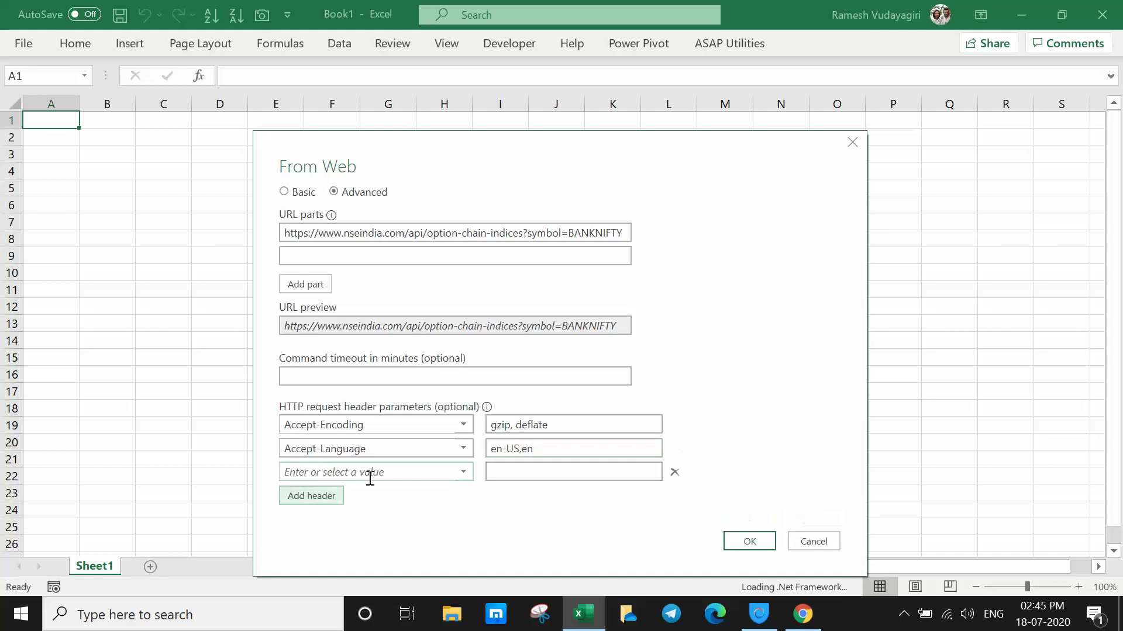
left_click(434, 473)
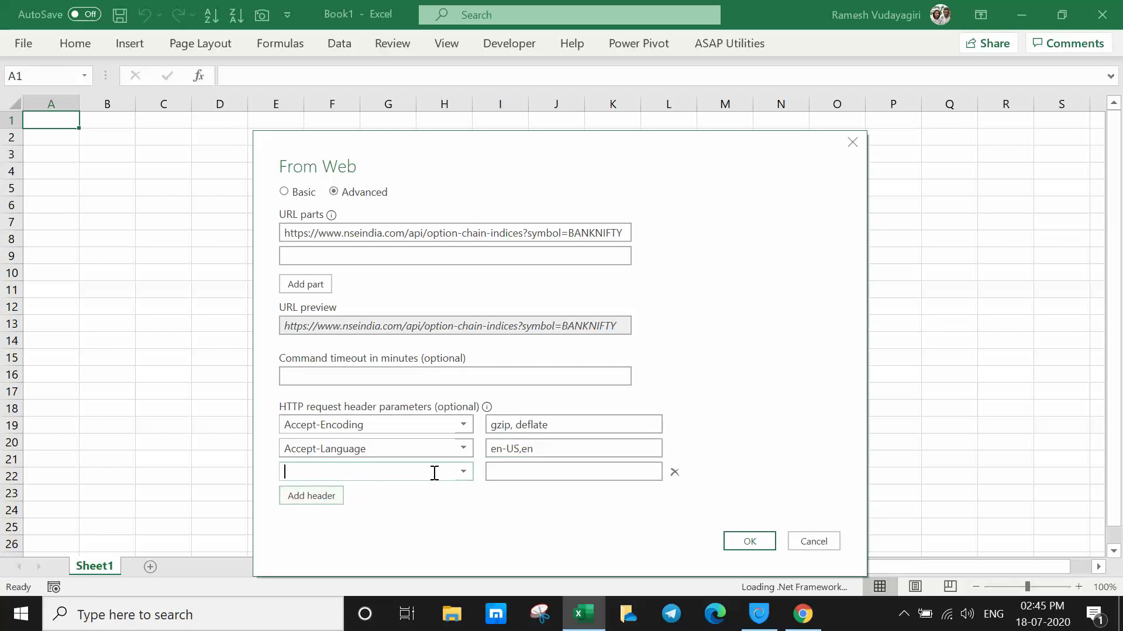
Add a User-Agent header with the browser's user-agent string copied from DevTools.
type("User-Agent")
left_click(586, 475)
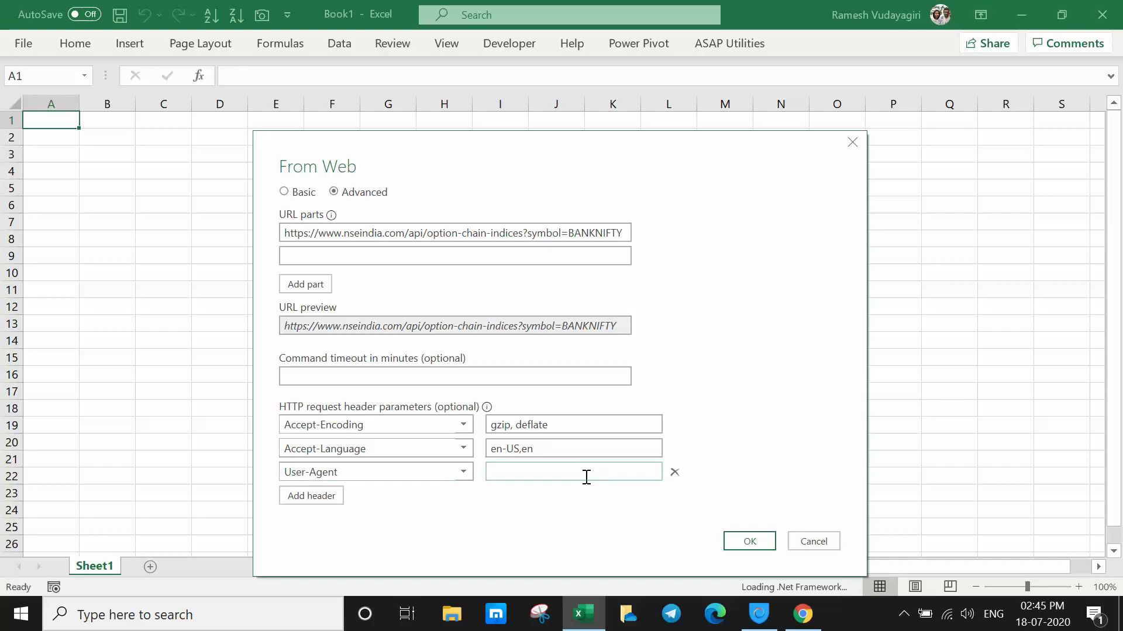
key("alt+Tab")
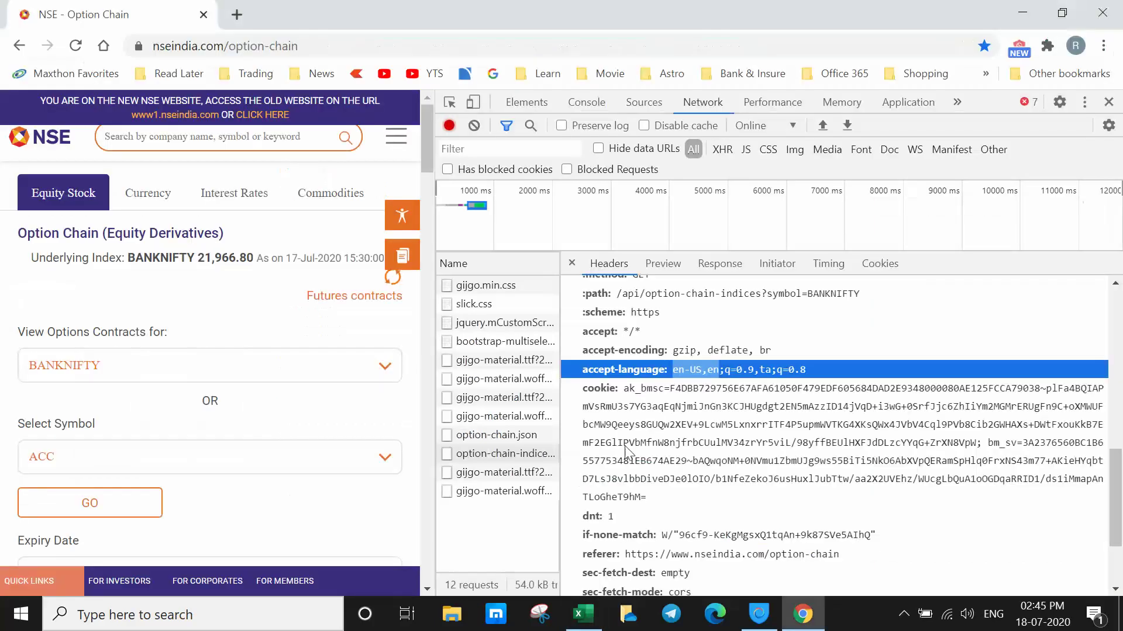
scroll(676, 391, "down", 1)
scroll(687, 391, "down", 1)
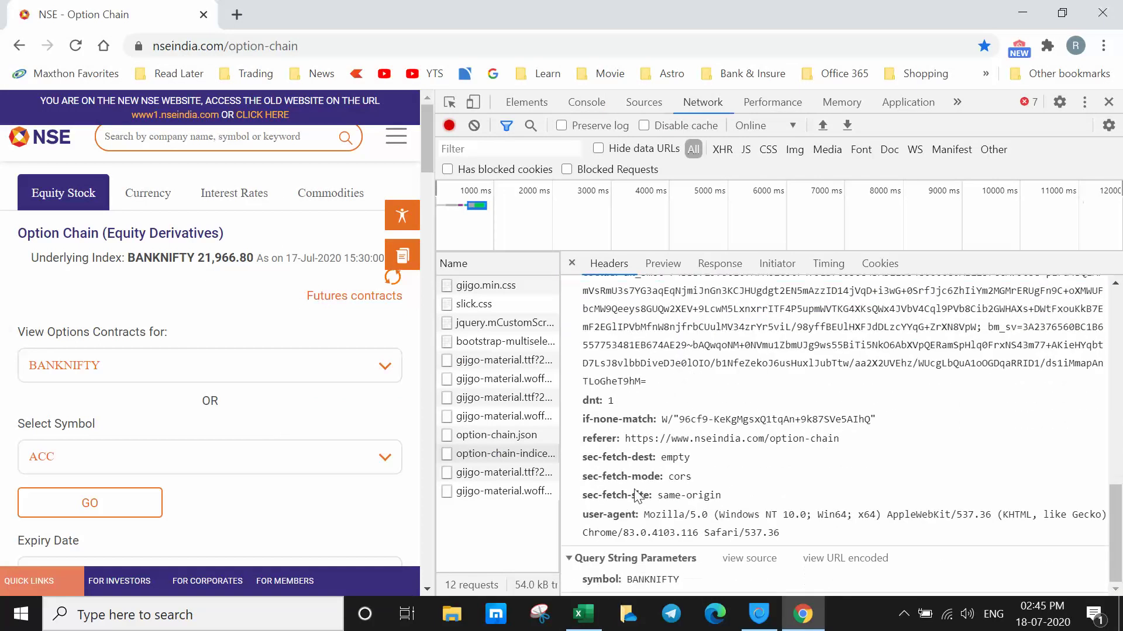
left_click_drag(645, 516, 787, 537)
key("ctrl+c")
key("alt+Tab")
left_click(591, 471)
key("ctrl+v")
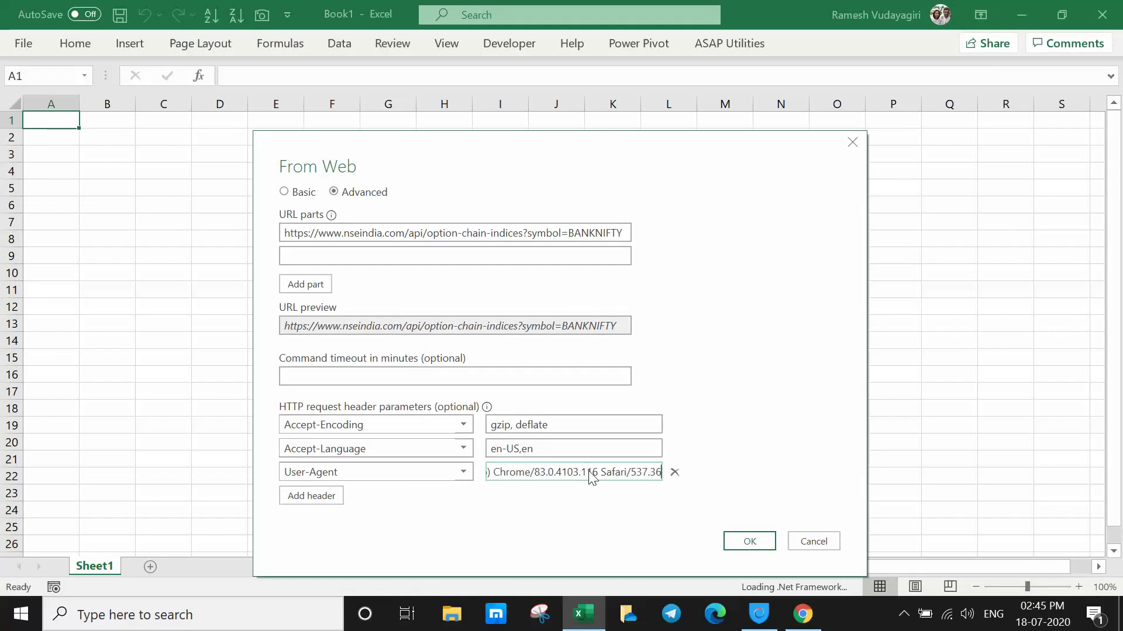
Add a Cookie header with the browser's copied cookie value and run the web query.
left_click(323, 500)
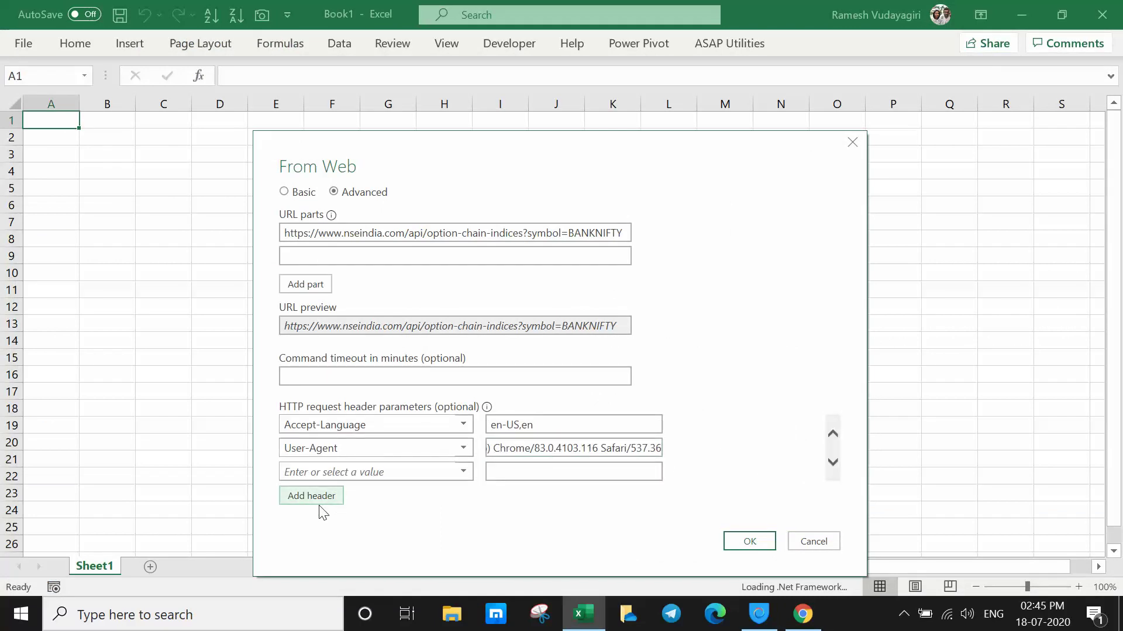
left_click(336, 472)
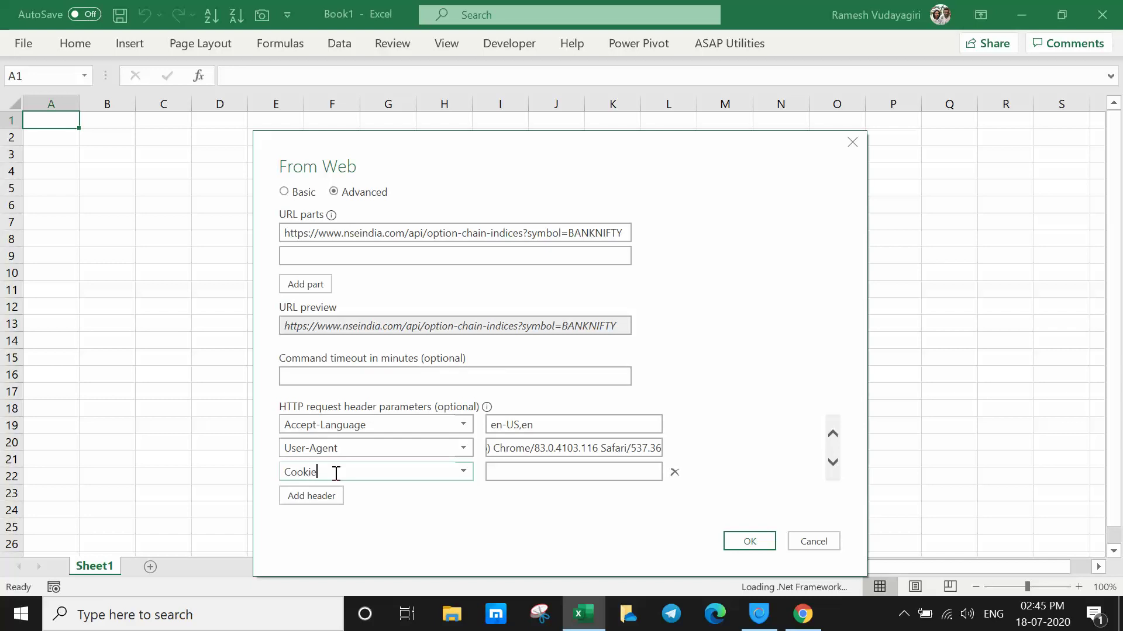
type("Cookie")
key("Tab")
key("alt+Tab")
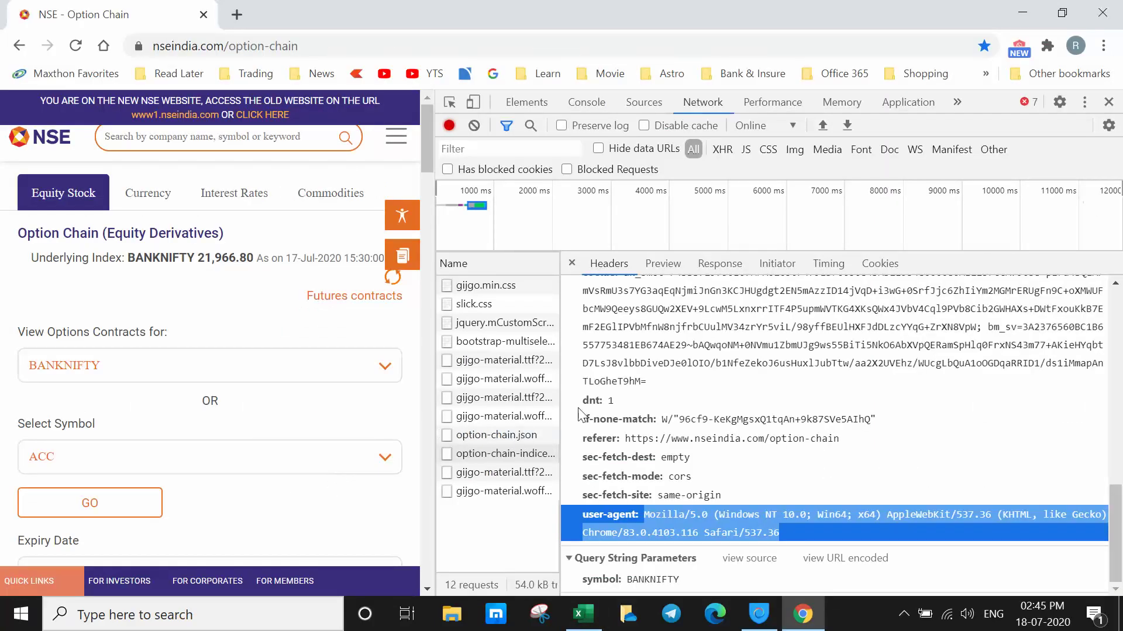
scroll(710, 408, "up", 3)
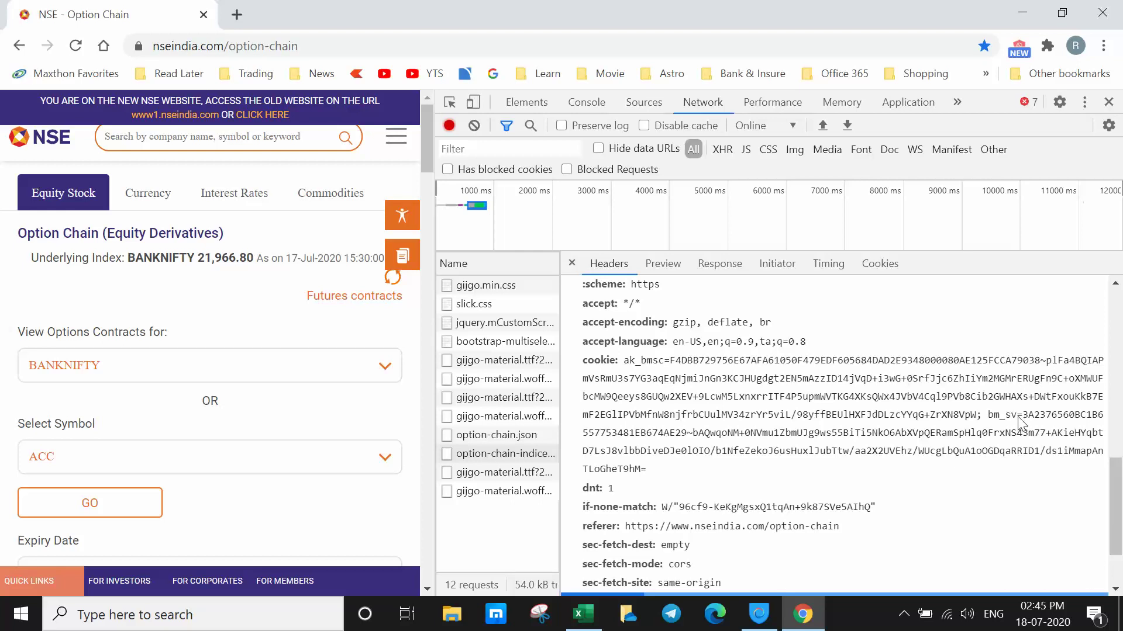
left_click_drag(1027, 419, 645, 475)
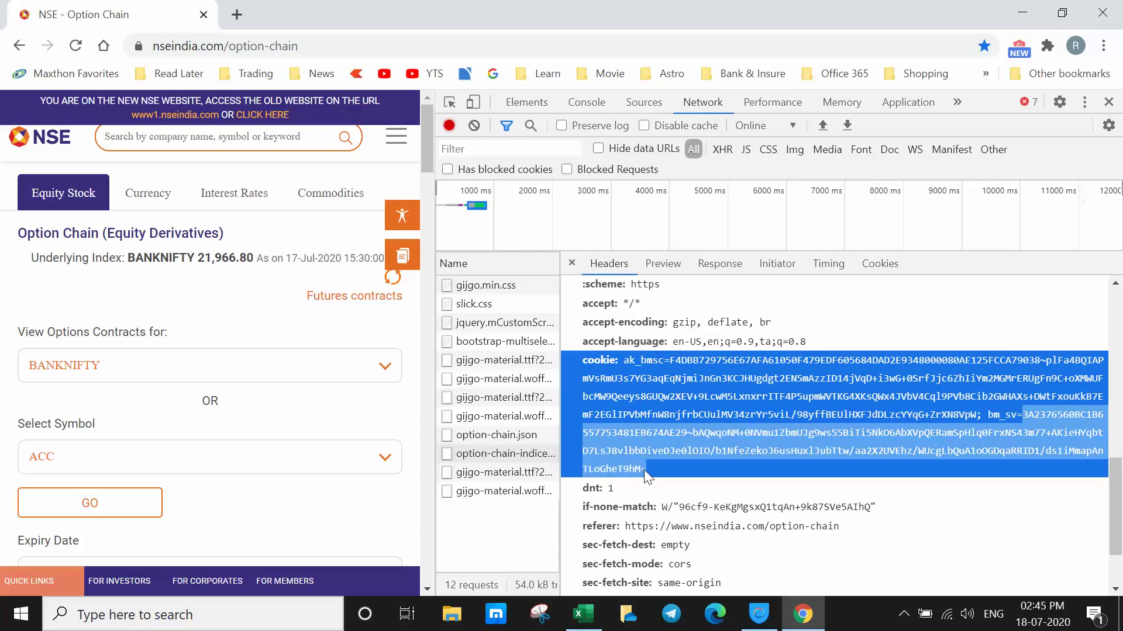
key("ctrl+c")
key("alt+Tab")
left_click(571, 469)
key("ctrl+v")
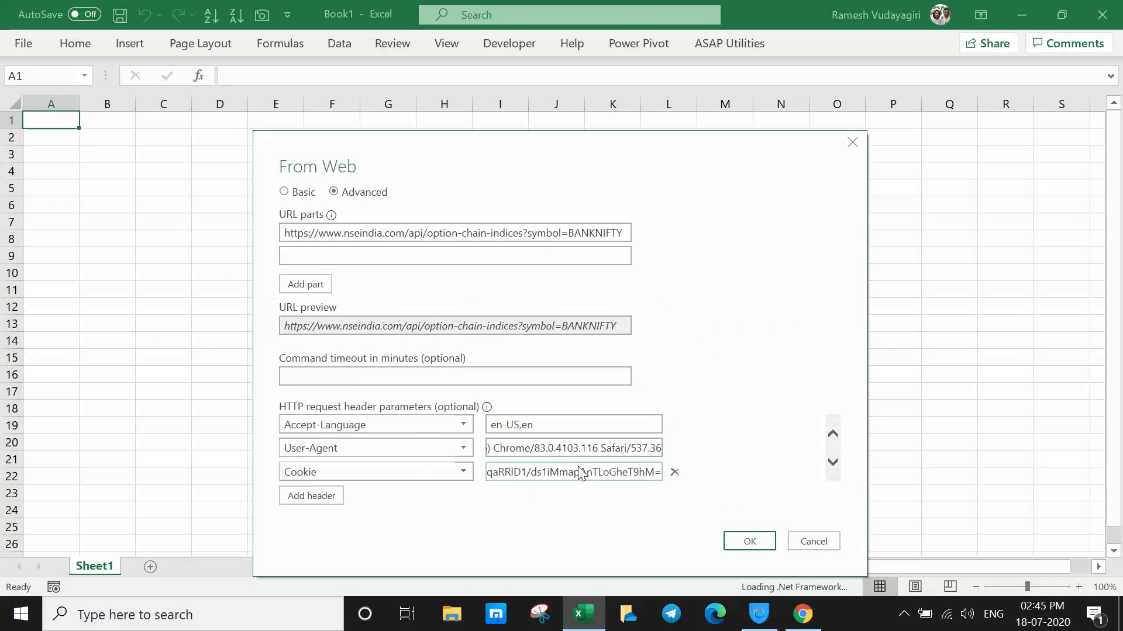
left_click(755, 541)
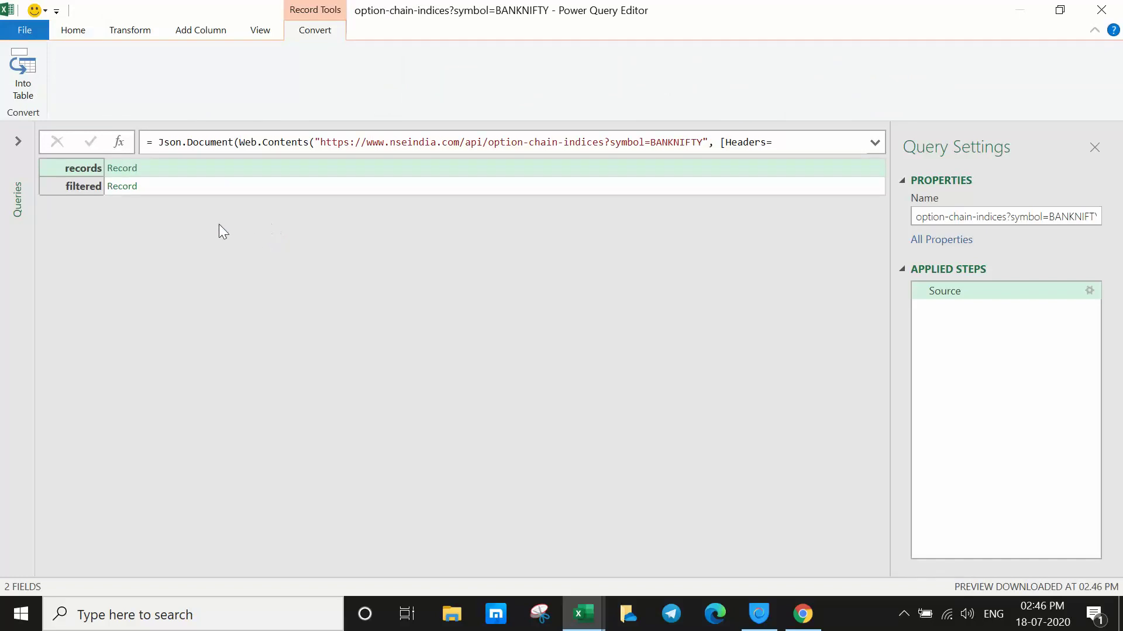
Drill into records > data and convert the 650-record list into a Column1 table.
left_click(124, 170)
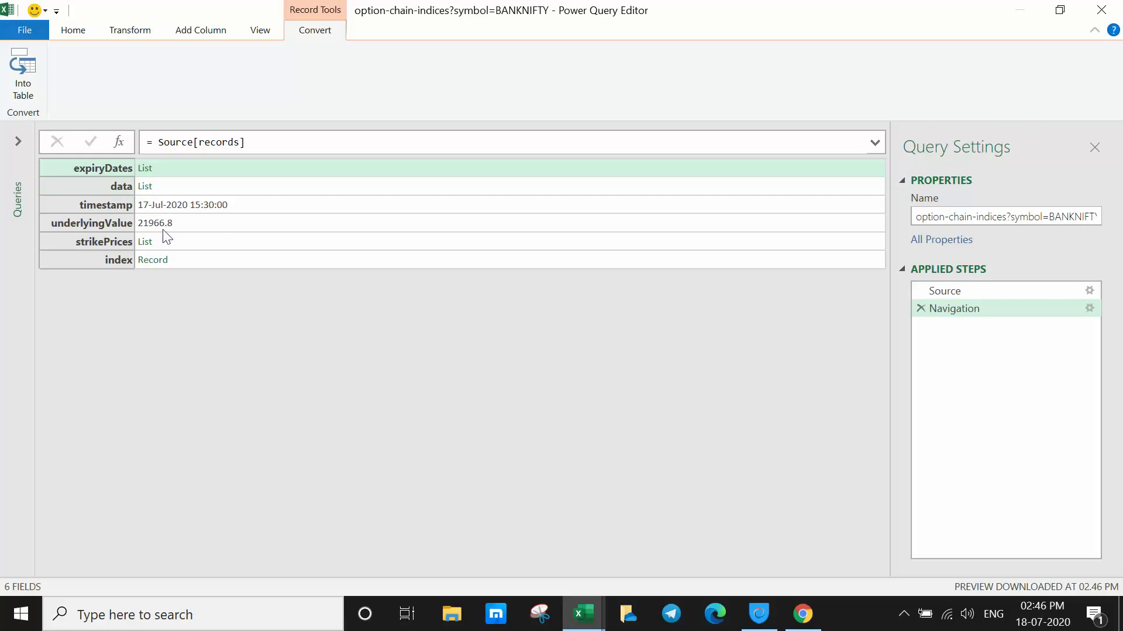
left_click(145, 185)
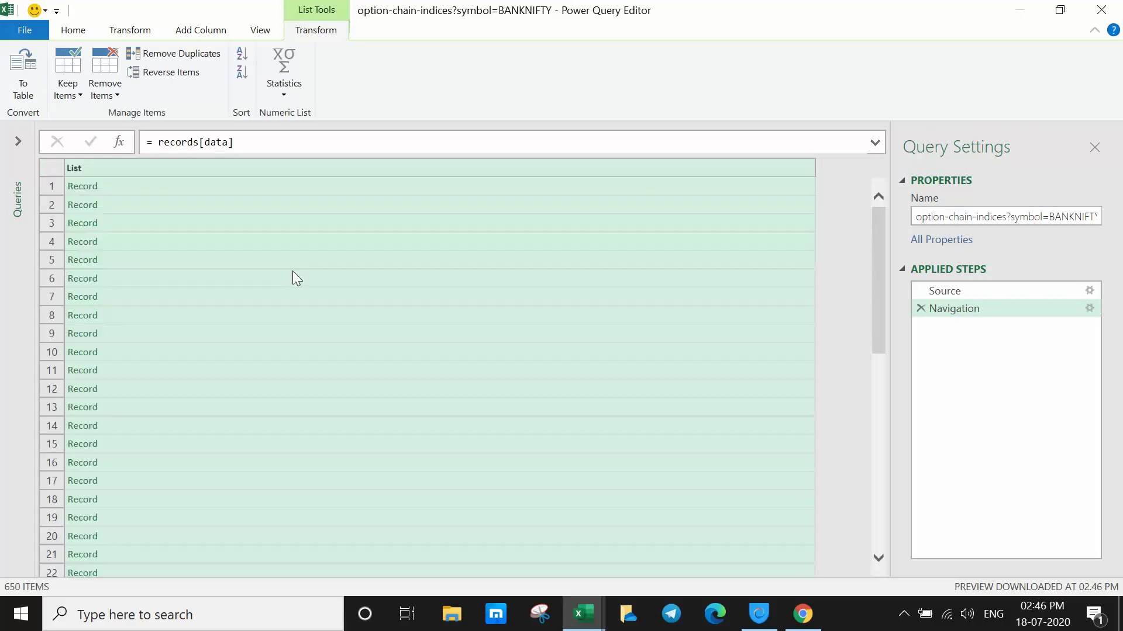
left_click(29, 72)
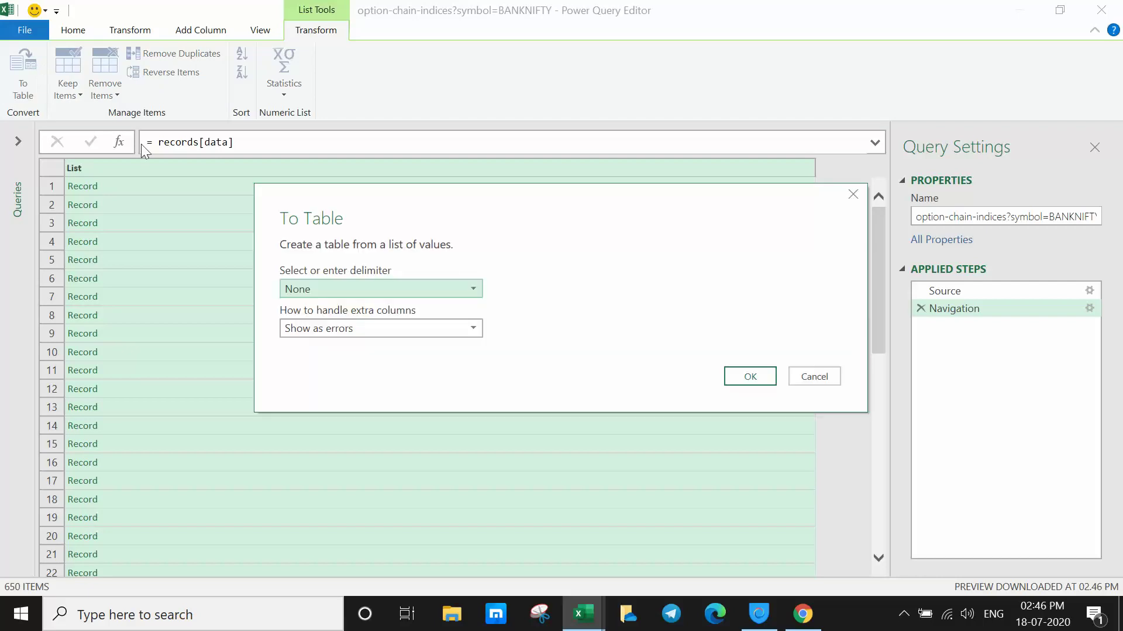
left_click(748, 377)
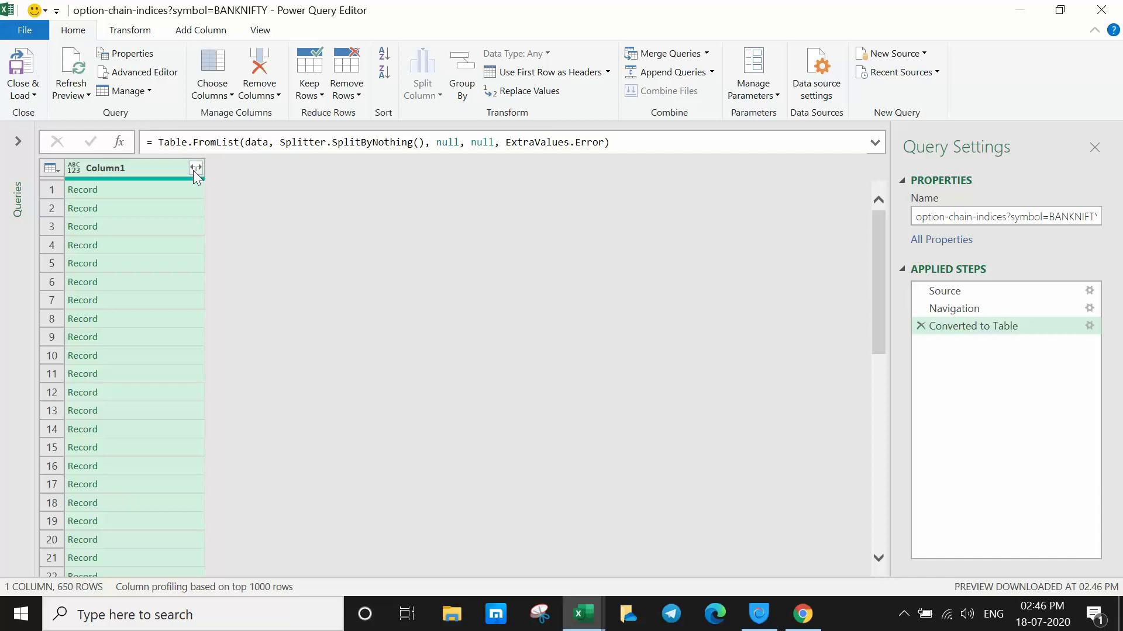
Expand Column1 into strikePrice, expiryDate, PE and CE without the column-name prefix.
left_click(194, 169)
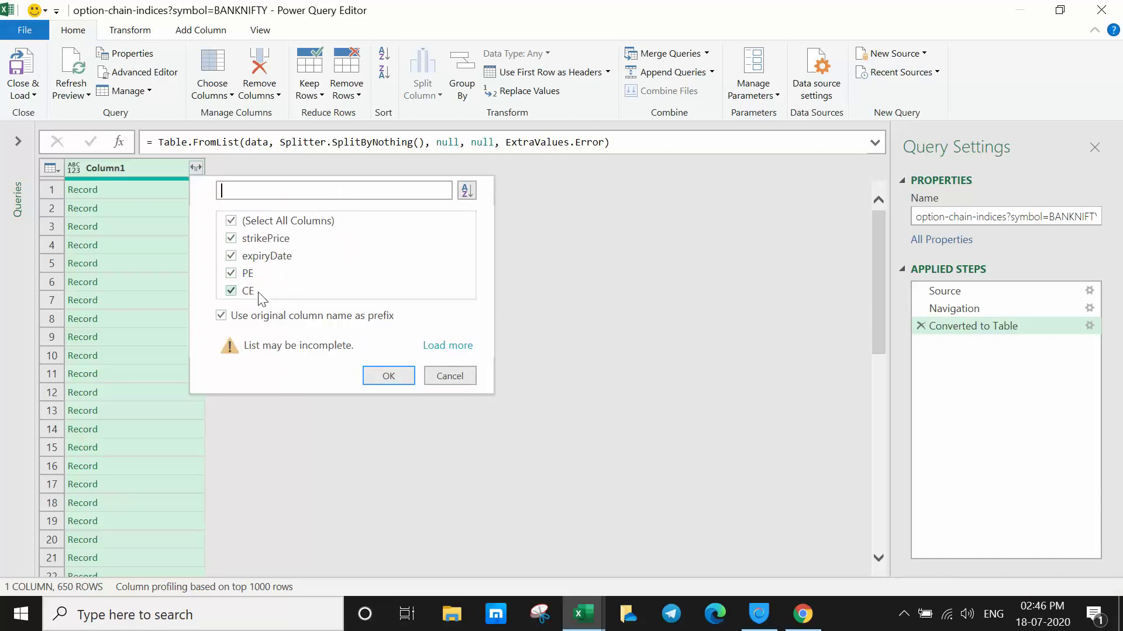
left_click(222, 316)
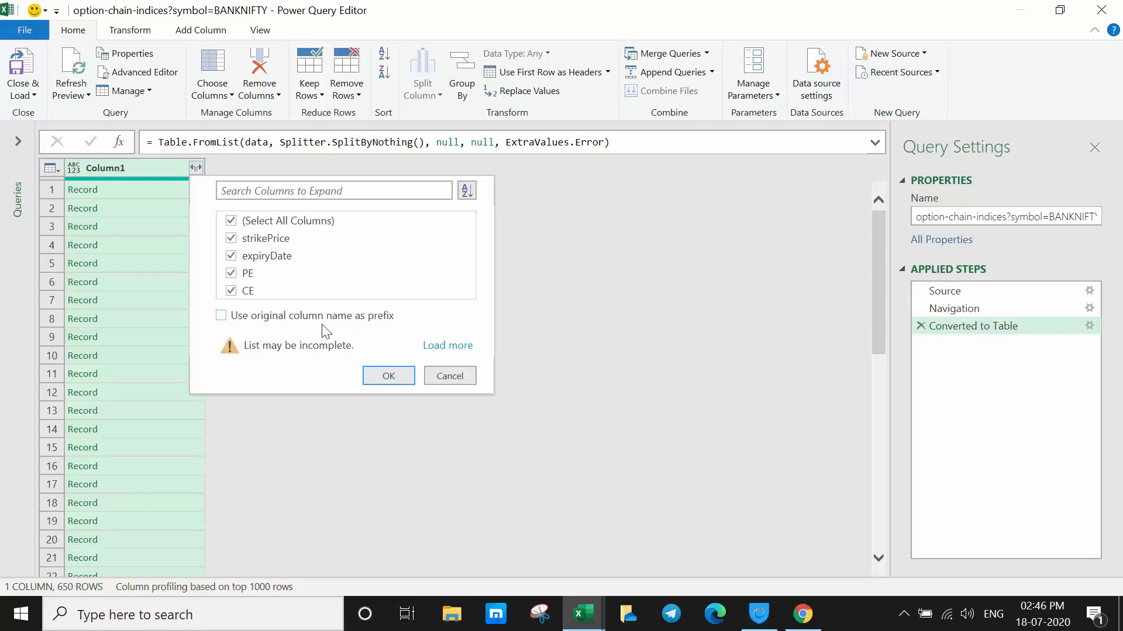
left_click(390, 377)
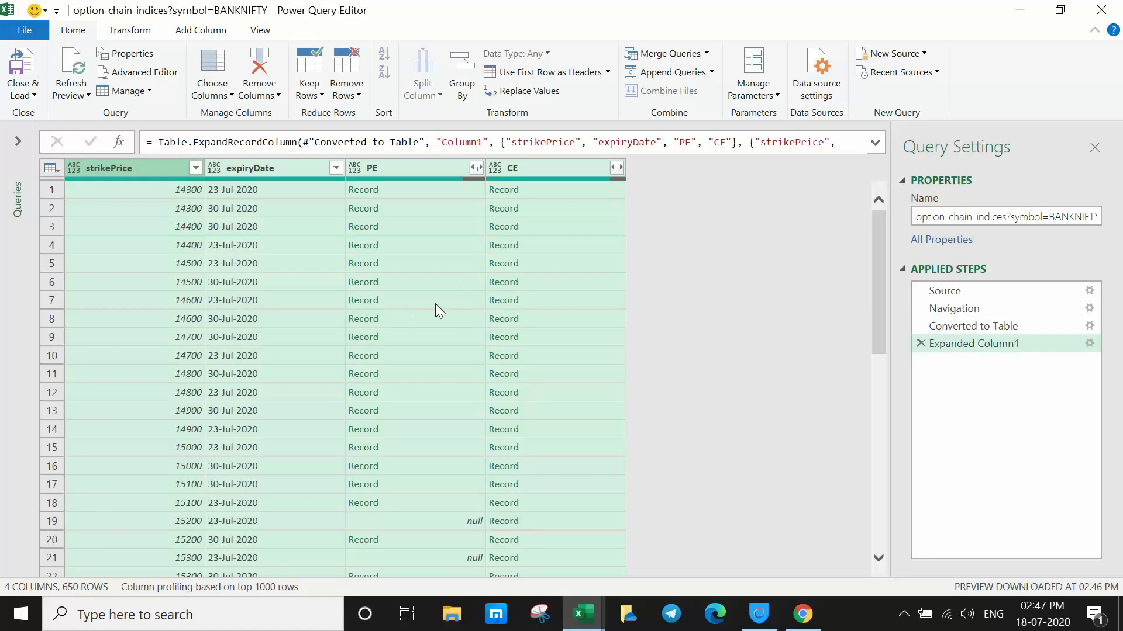
Expand all PE fields into separate columns.
left_click(476, 168)
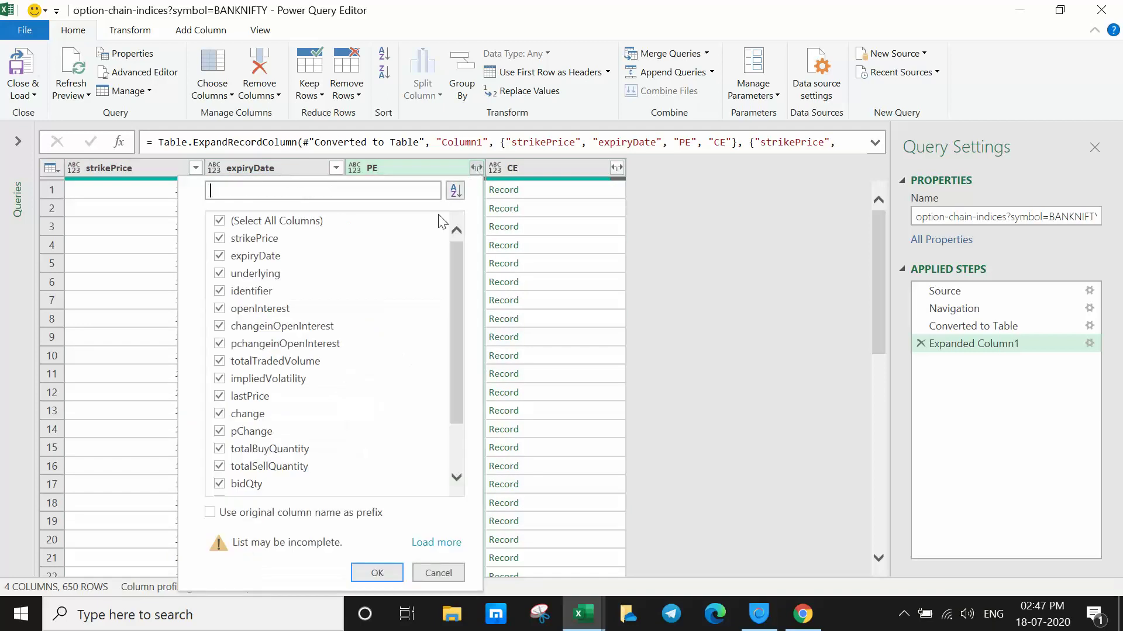
left_click_drag(458, 248, 461, 348)
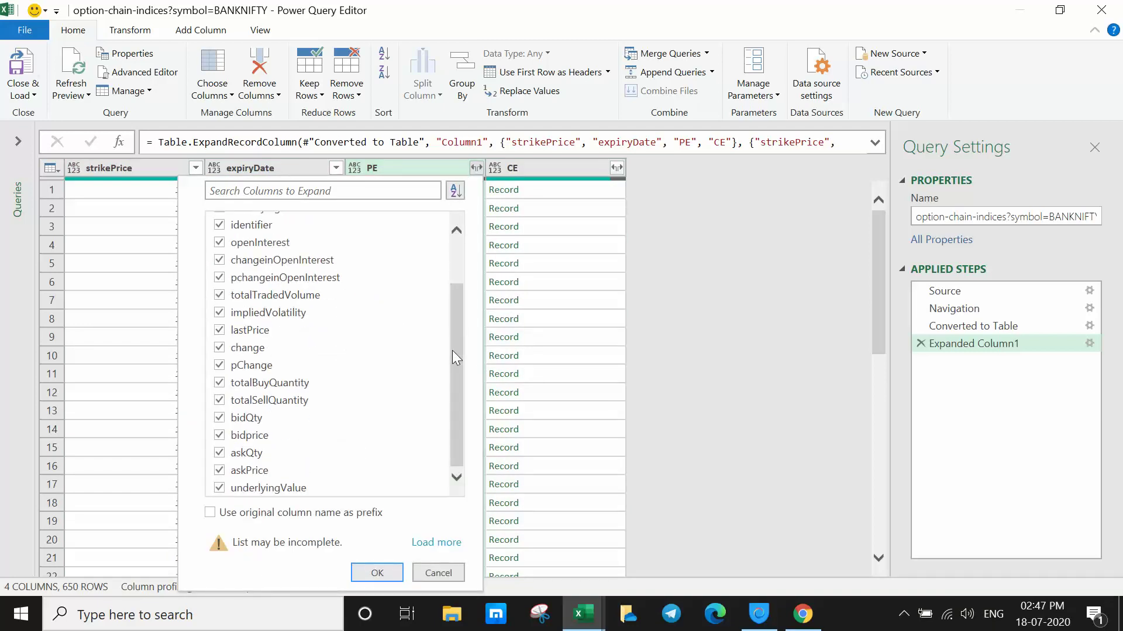
left_click_drag(451, 349, 457, 374)
left_click(378, 573)
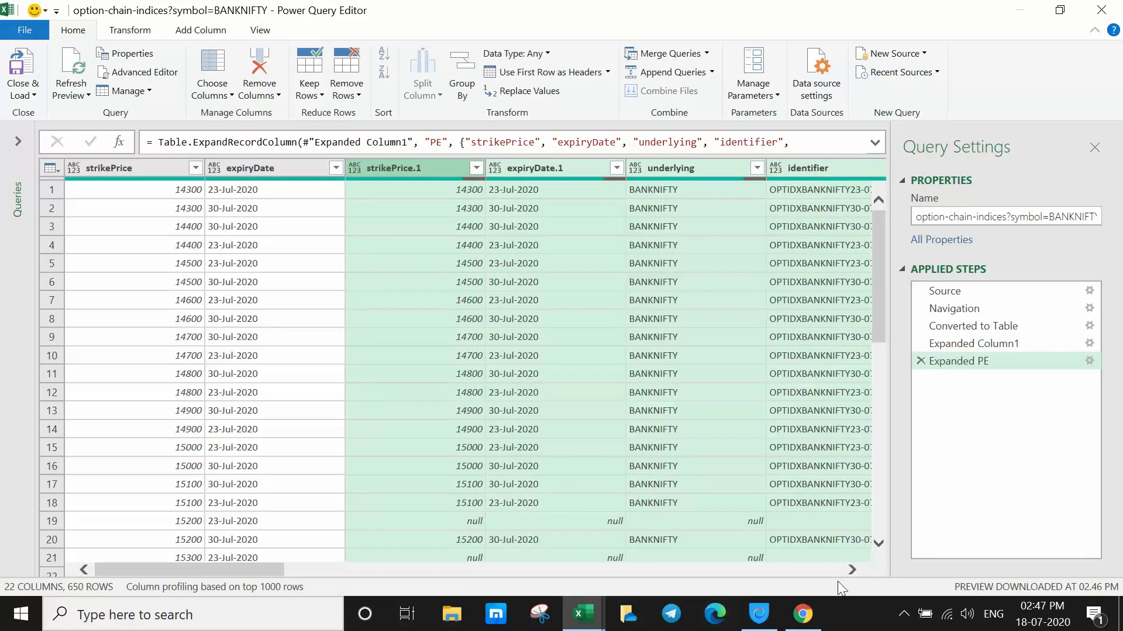
Expand all CE fields into separate columns, giving 40 columns.
left_click(838, 573)
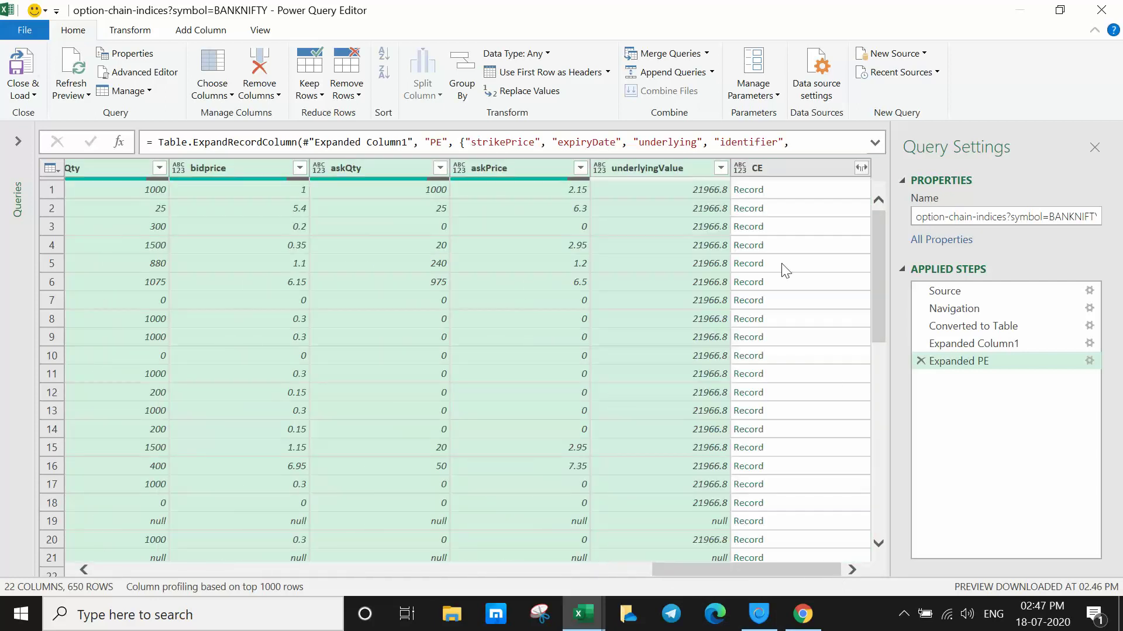
left_click(860, 168)
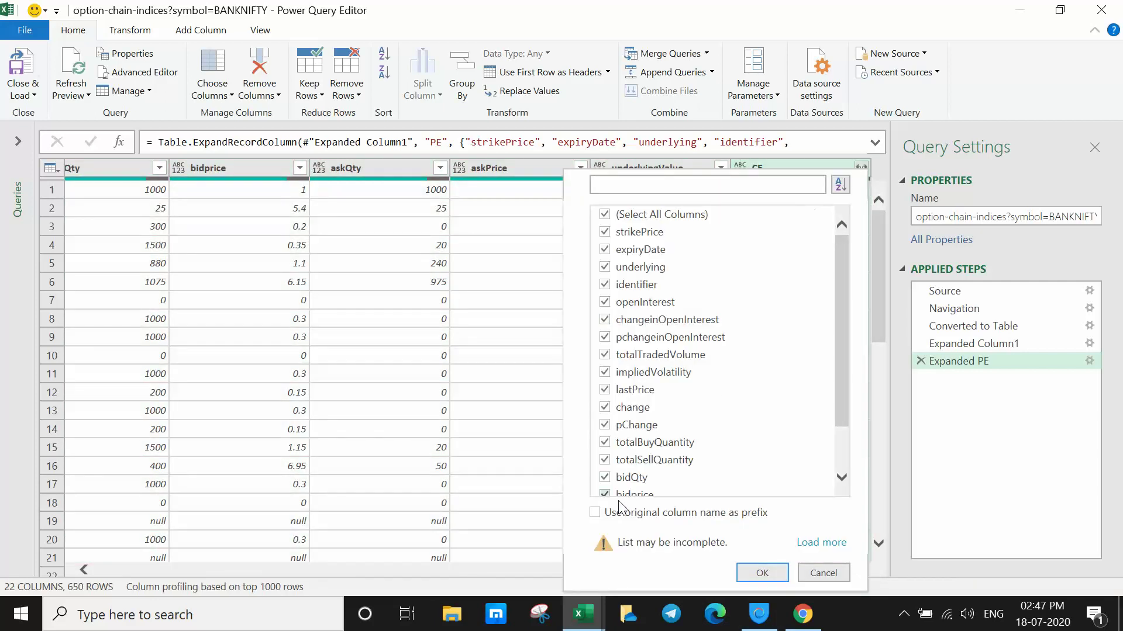
left_click(761, 572)
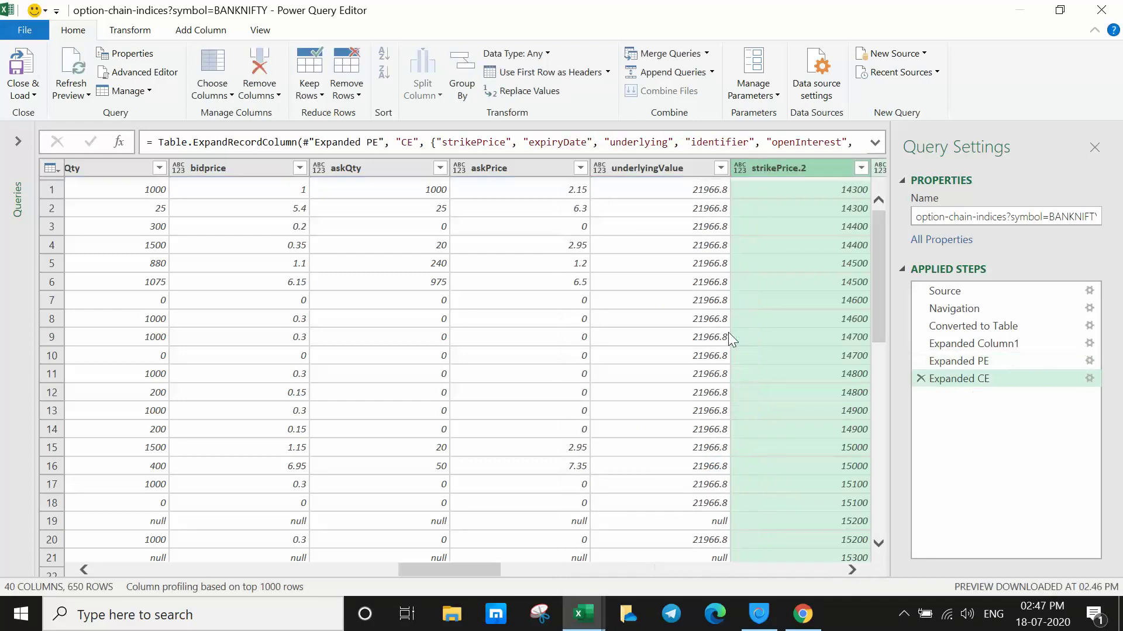
left_click(833, 569)
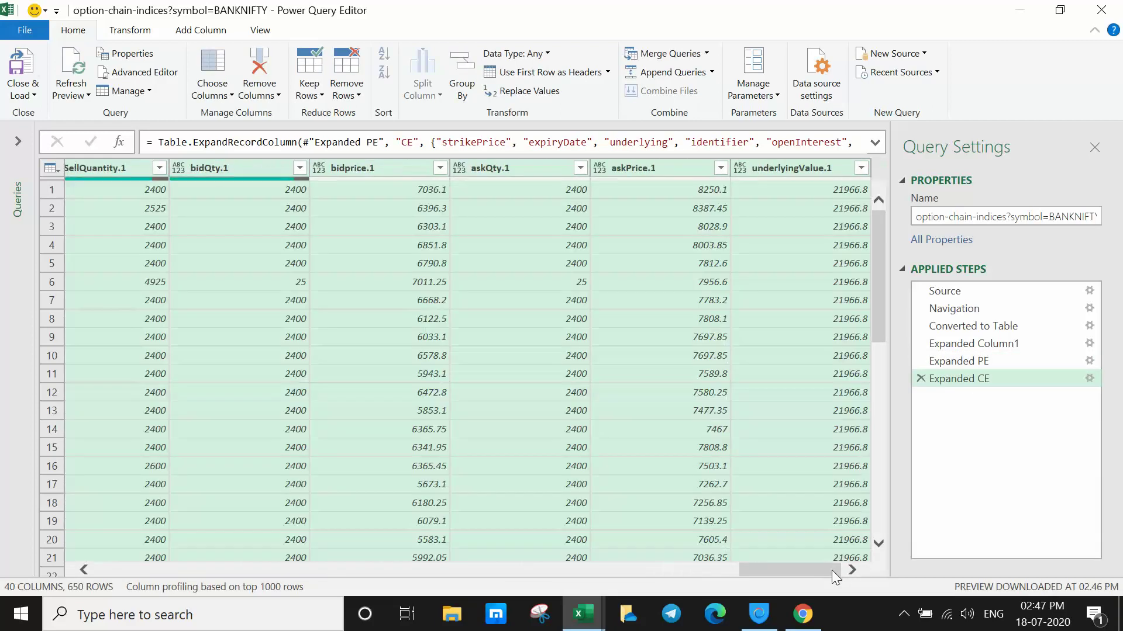
left_click_drag(831, 571, 137, 575)
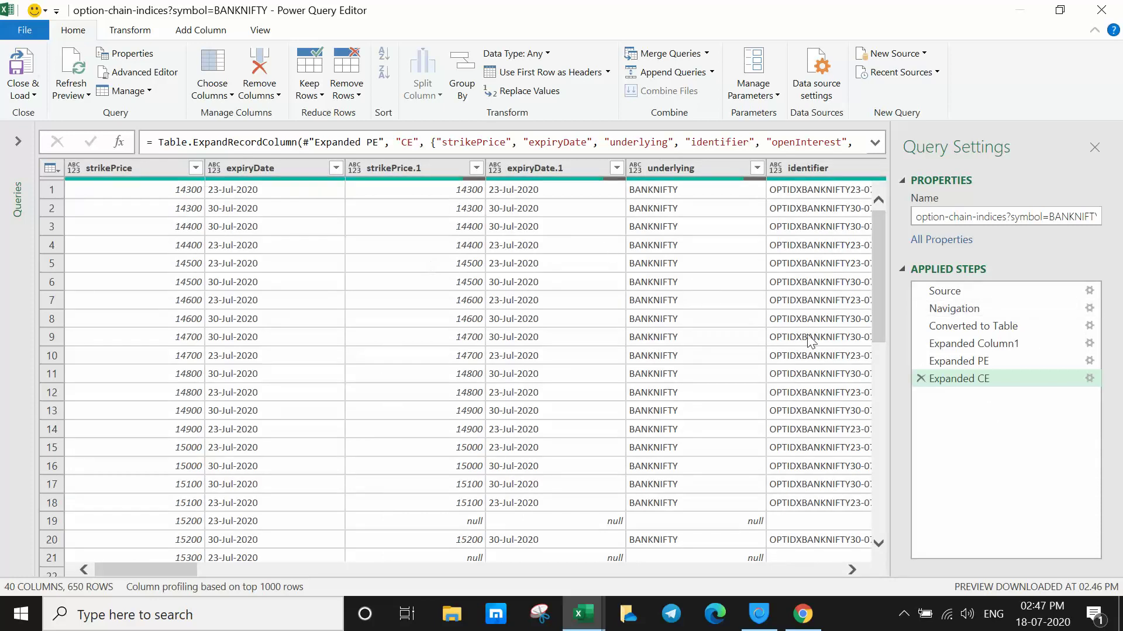
Remove the CE identifier column from the query, leaving 39 columns.
left_click(851, 570)
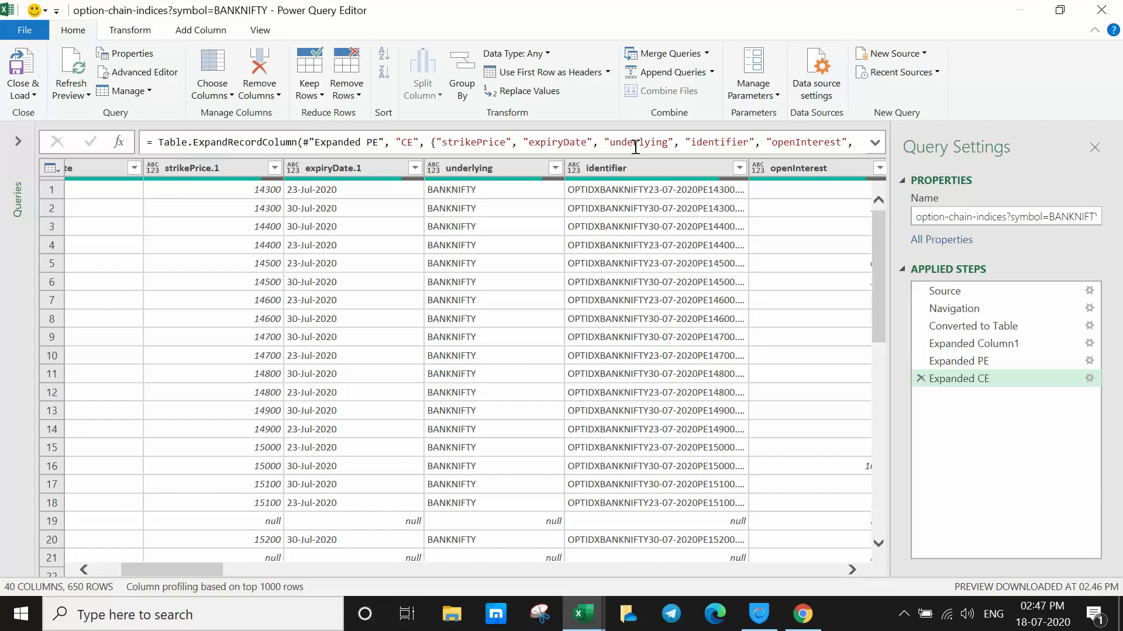
left_click(661, 169)
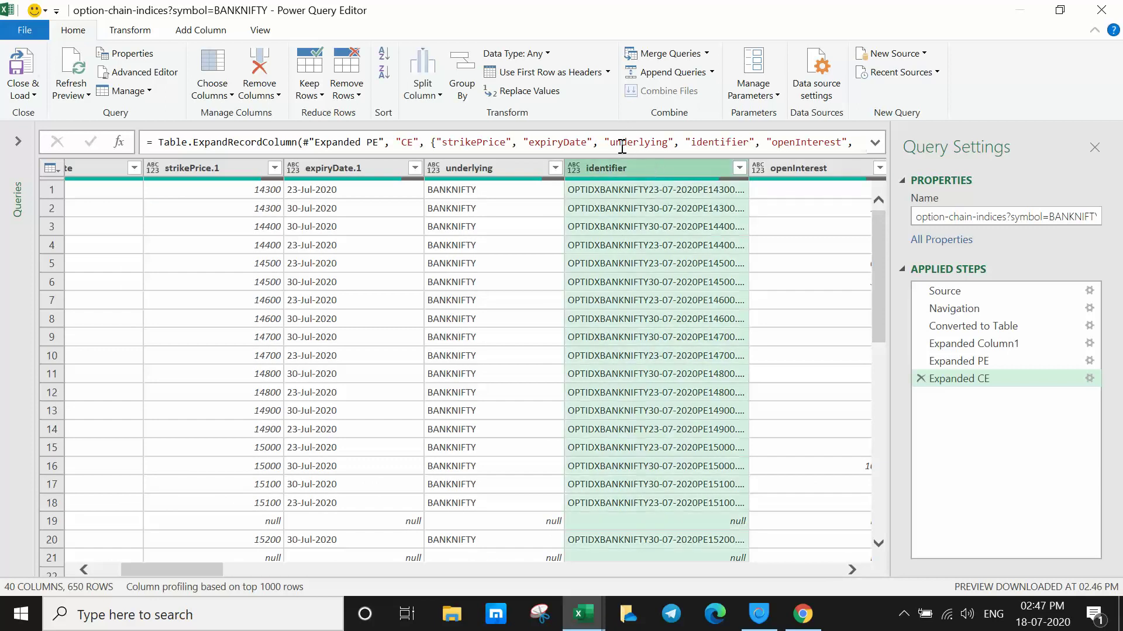
left_click(257, 58)
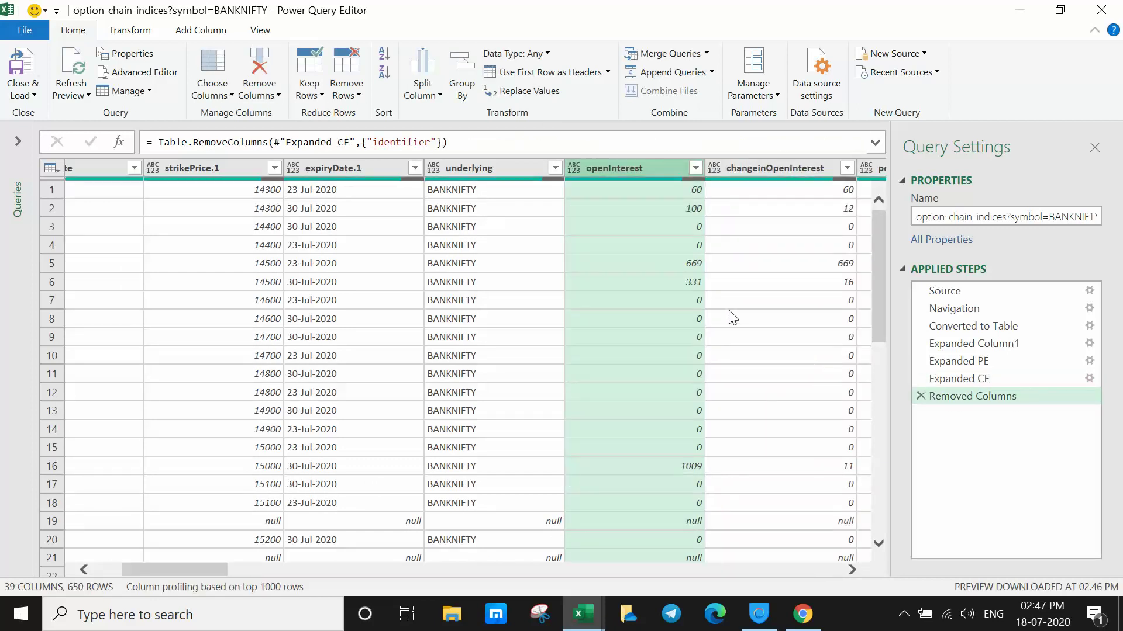
left_click(852, 570)
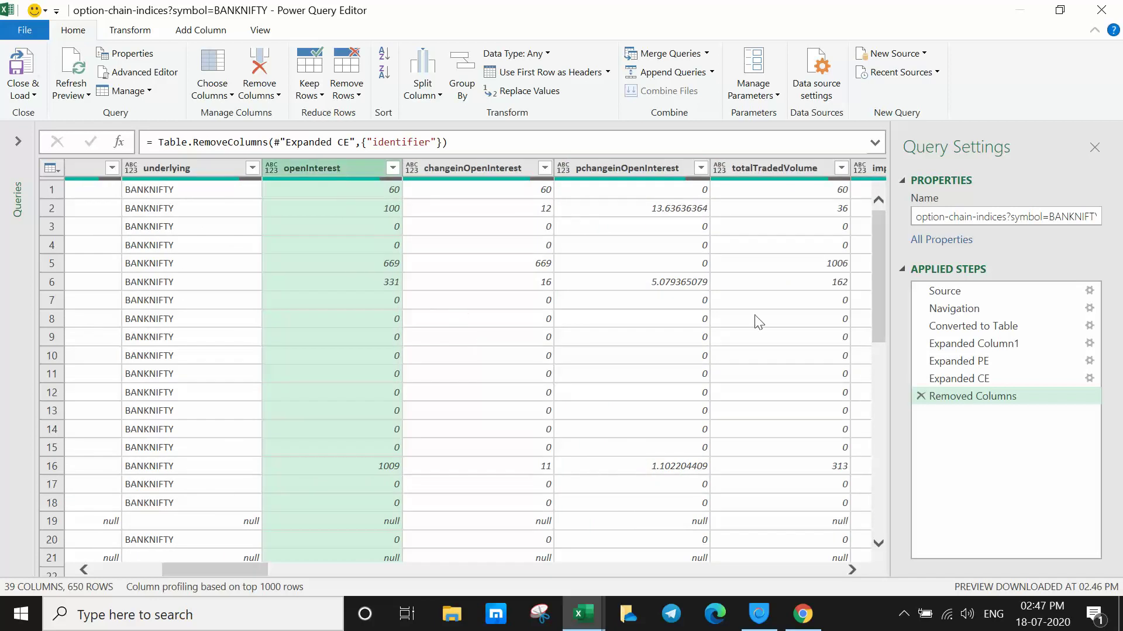
left_click(853, 570)
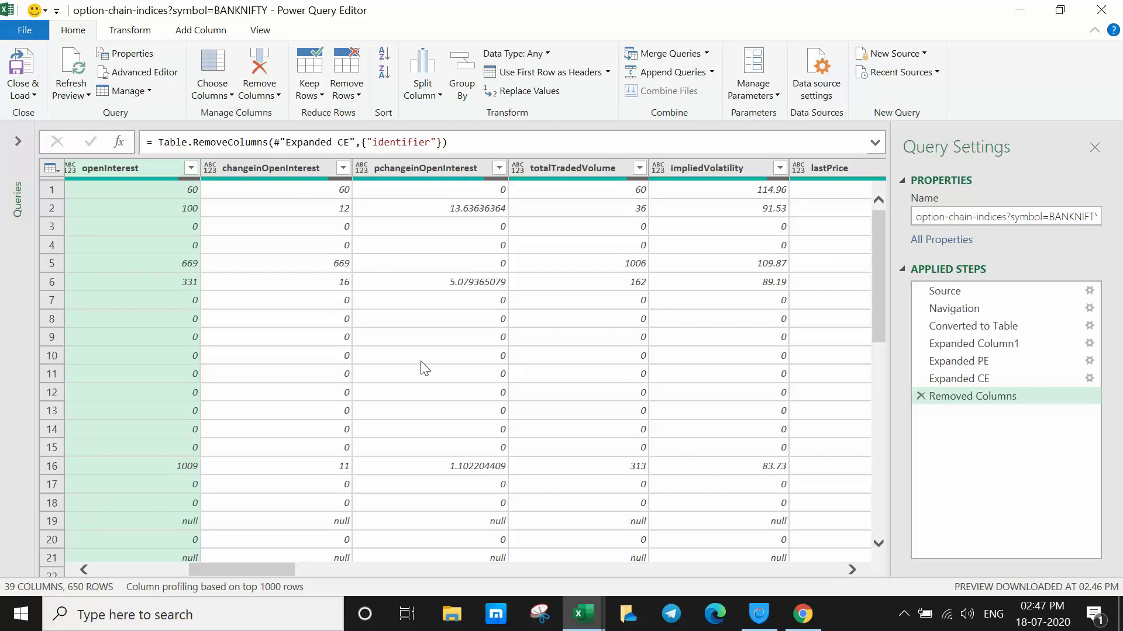
left_click(145, 170)
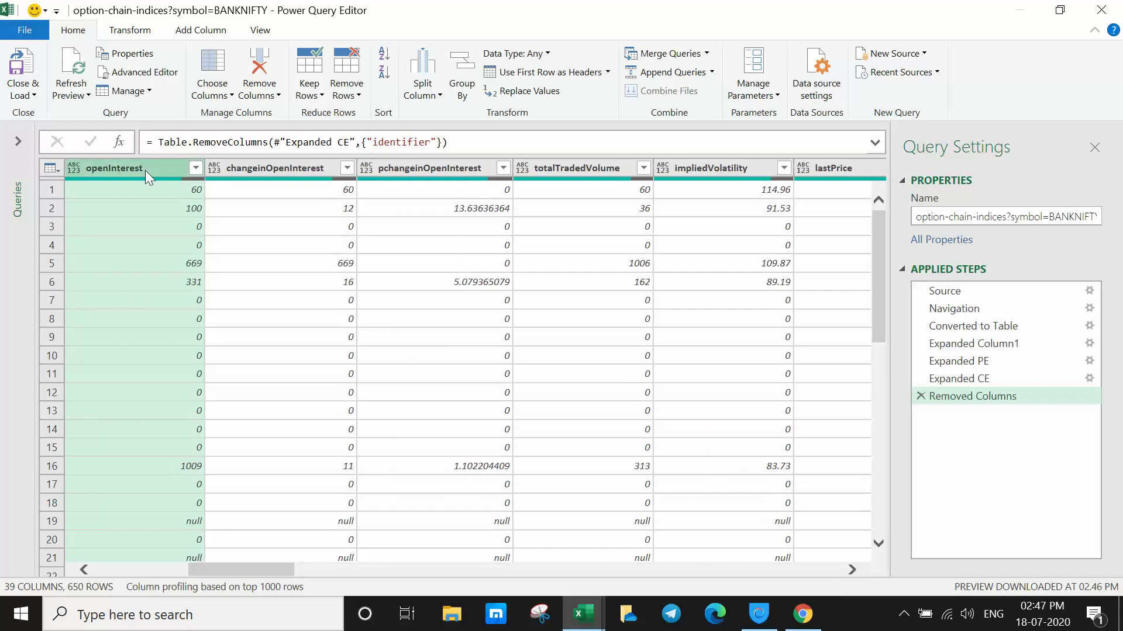
Set the openInterest column's data type to Whole Number.
left_click(537, 54)
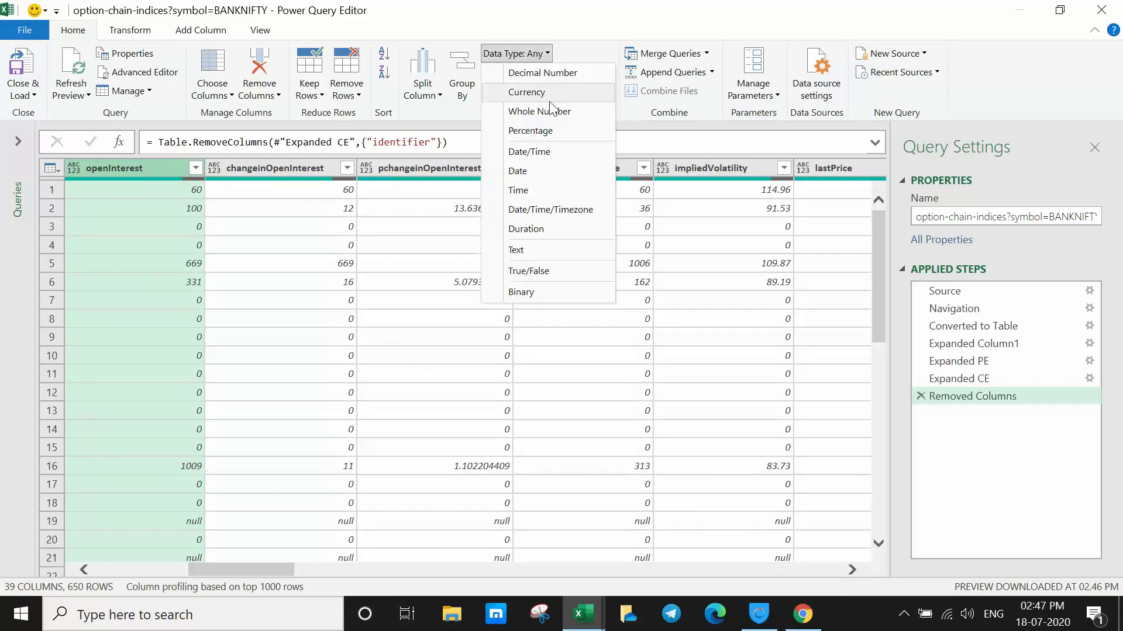
left_click(552, 113)
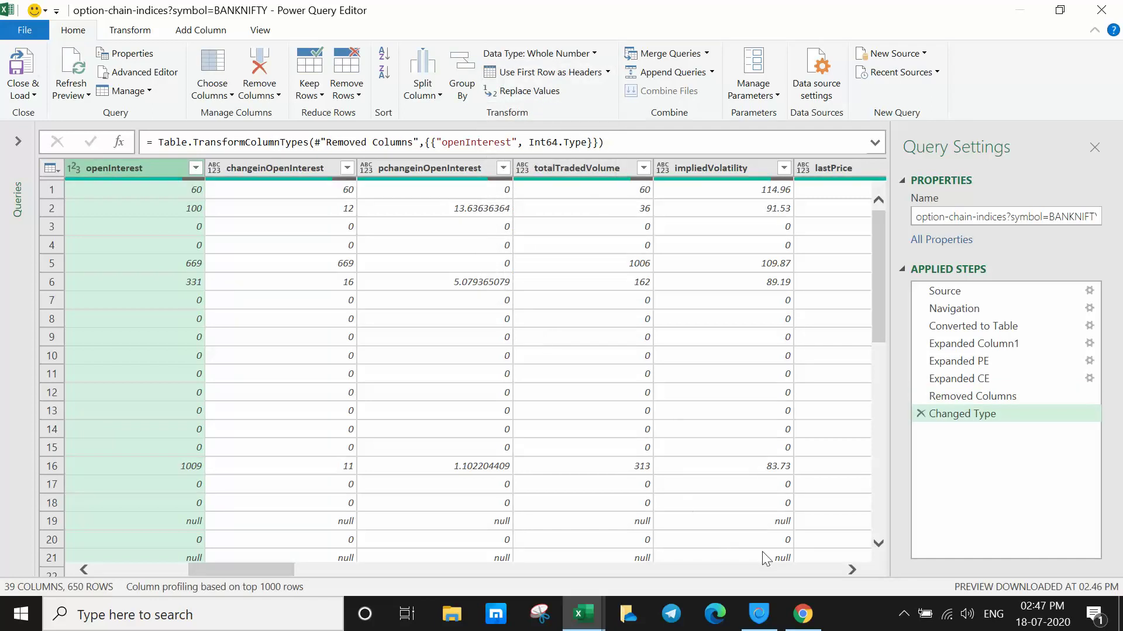
left_click(824, 571)
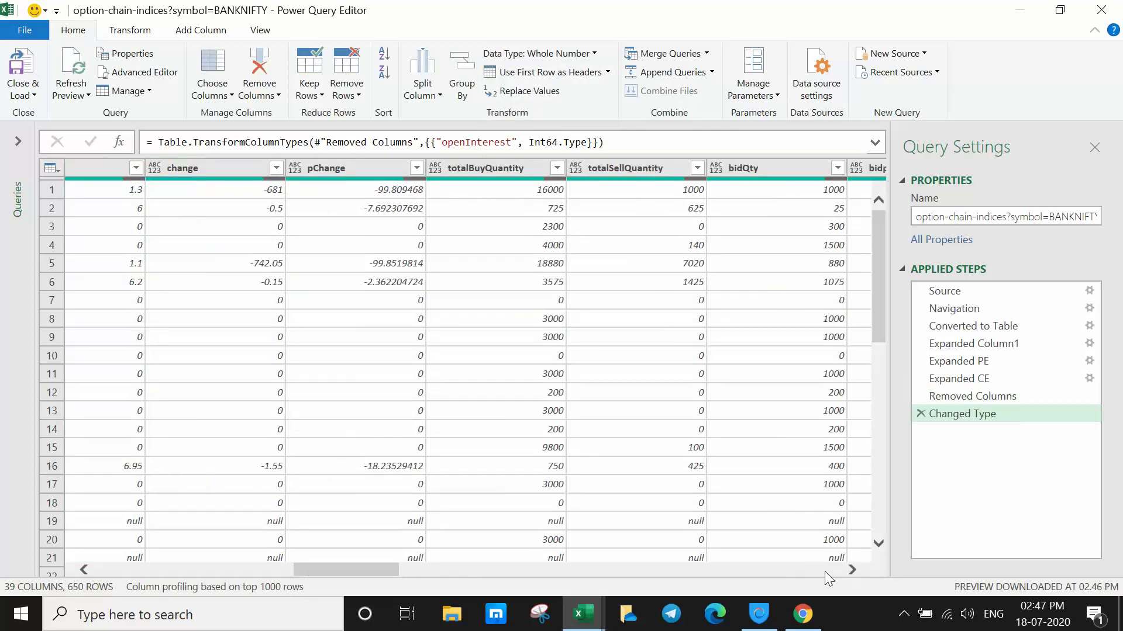
left_click(852, 570)
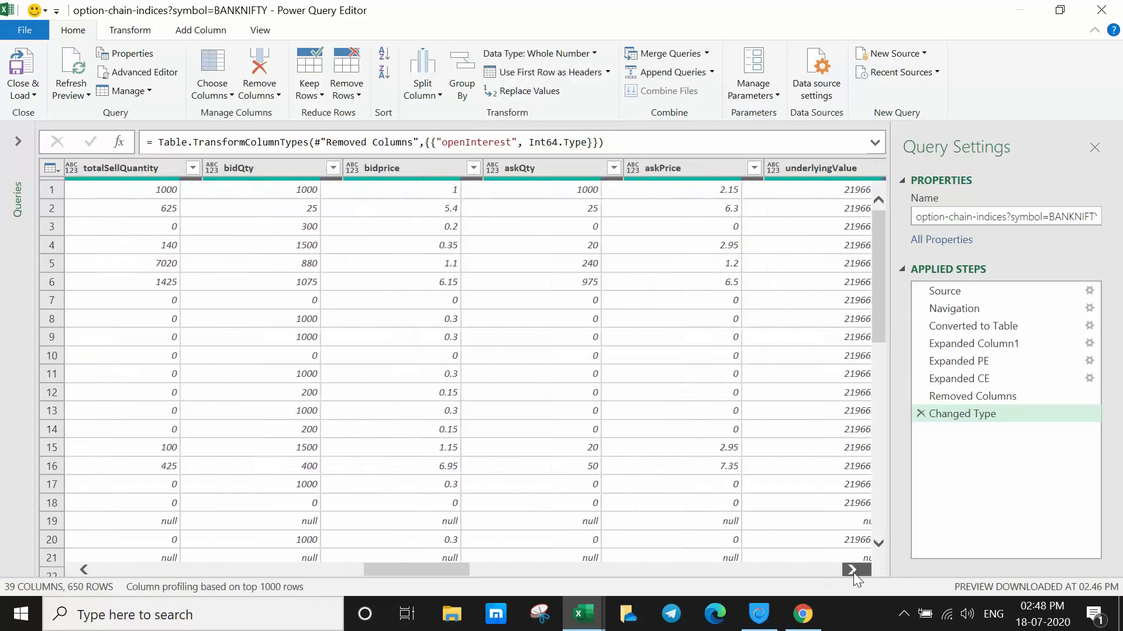
left_click(853, 571)
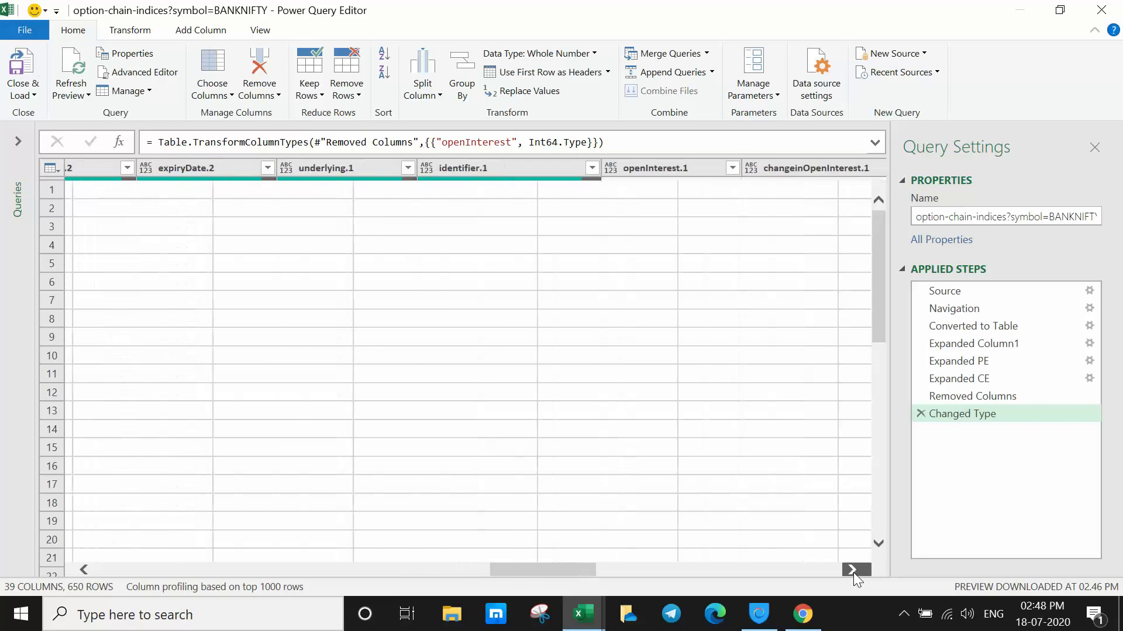
left_click(853, 570)
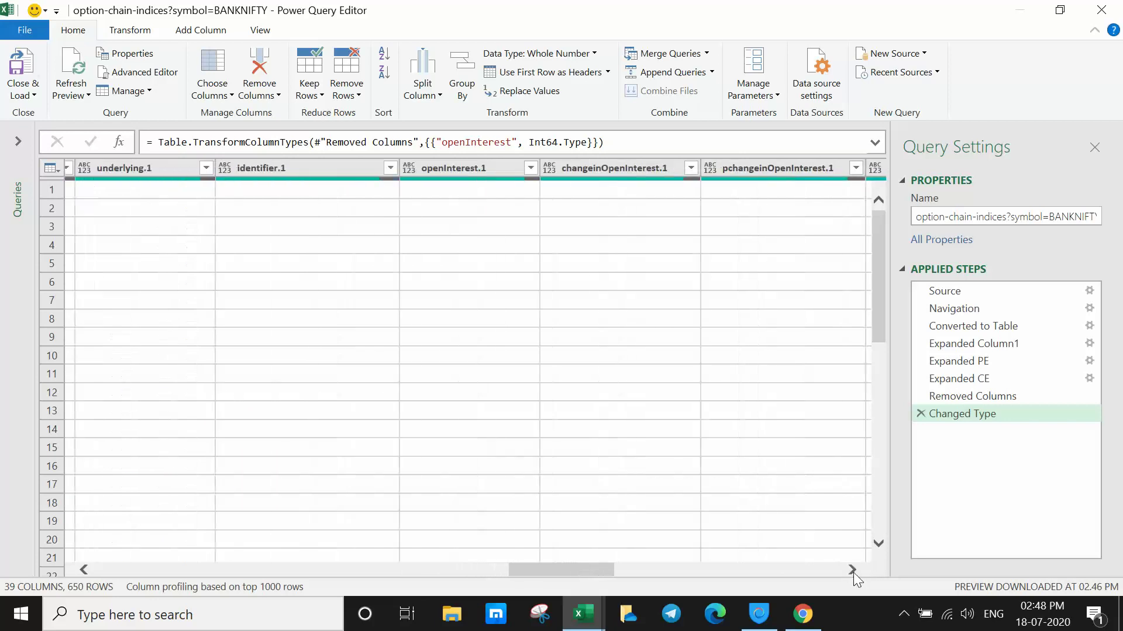
Set the openInterest.1 column's data type to Whole Number as well.
left_click(480, 167)
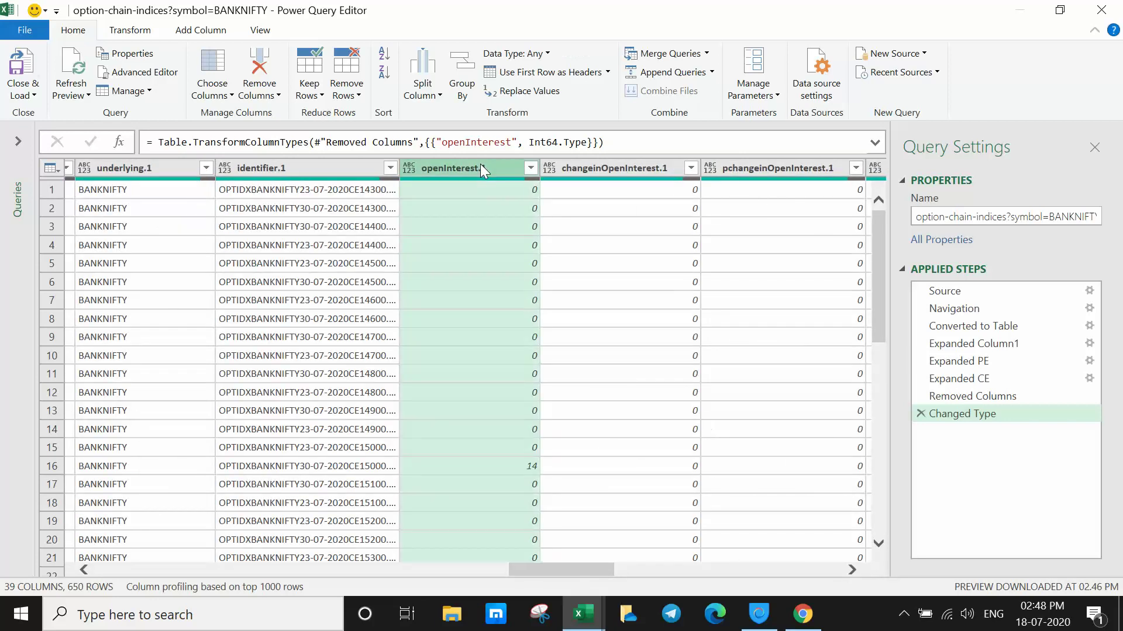
left_click(537, 56)
left_click(539, 111)
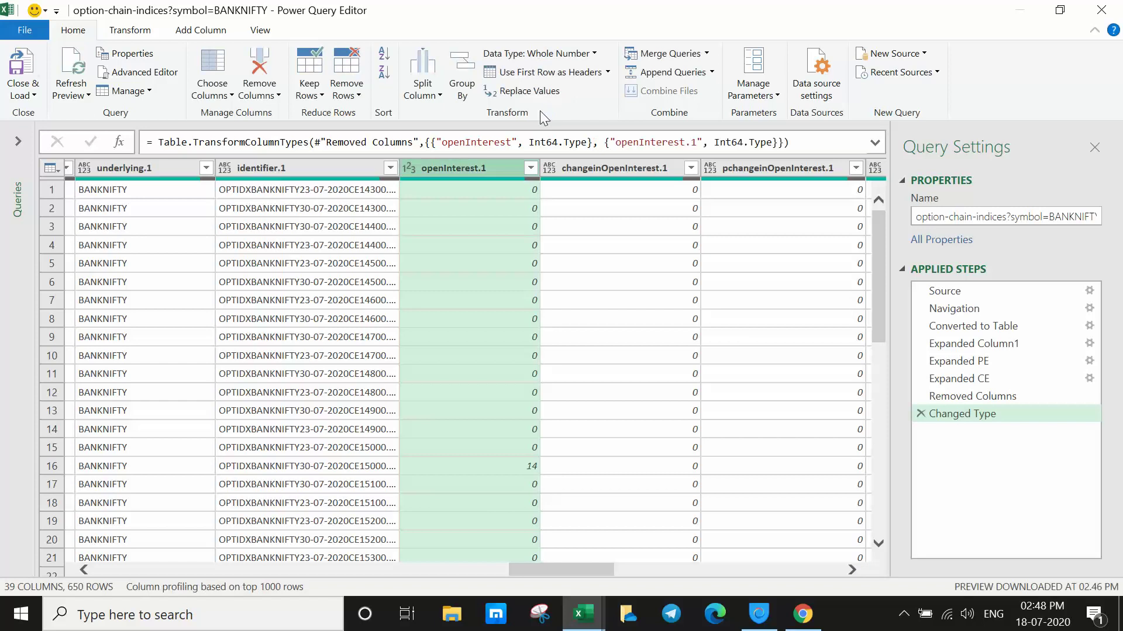
left_click_drag(585, 566, 206, 551)
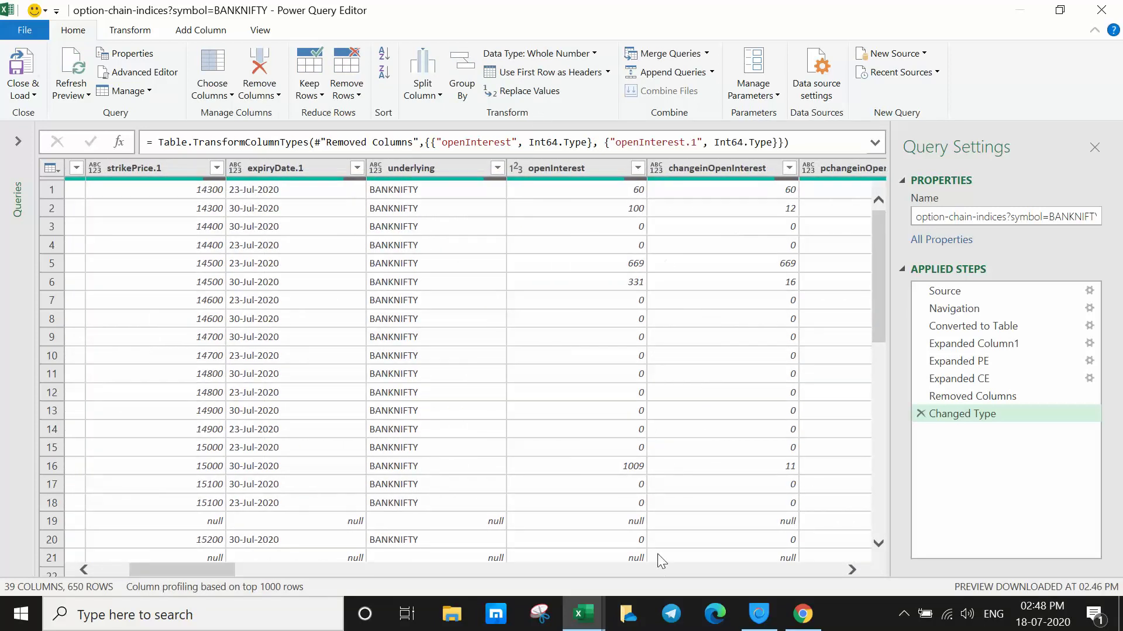
left_click(604, 169)
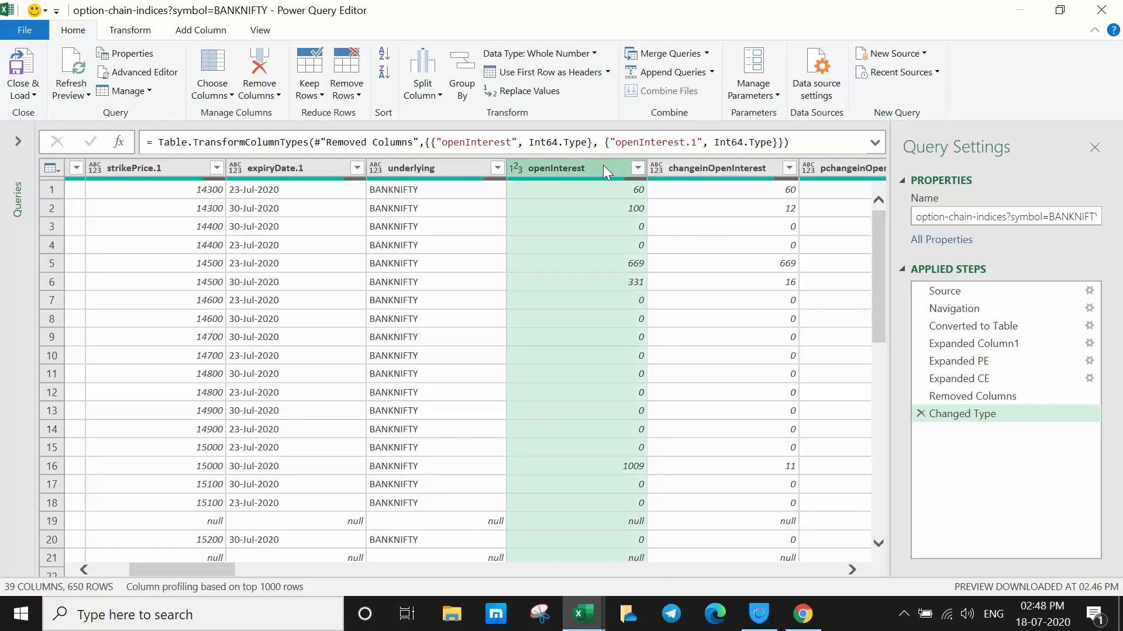
left_click(135, 32)
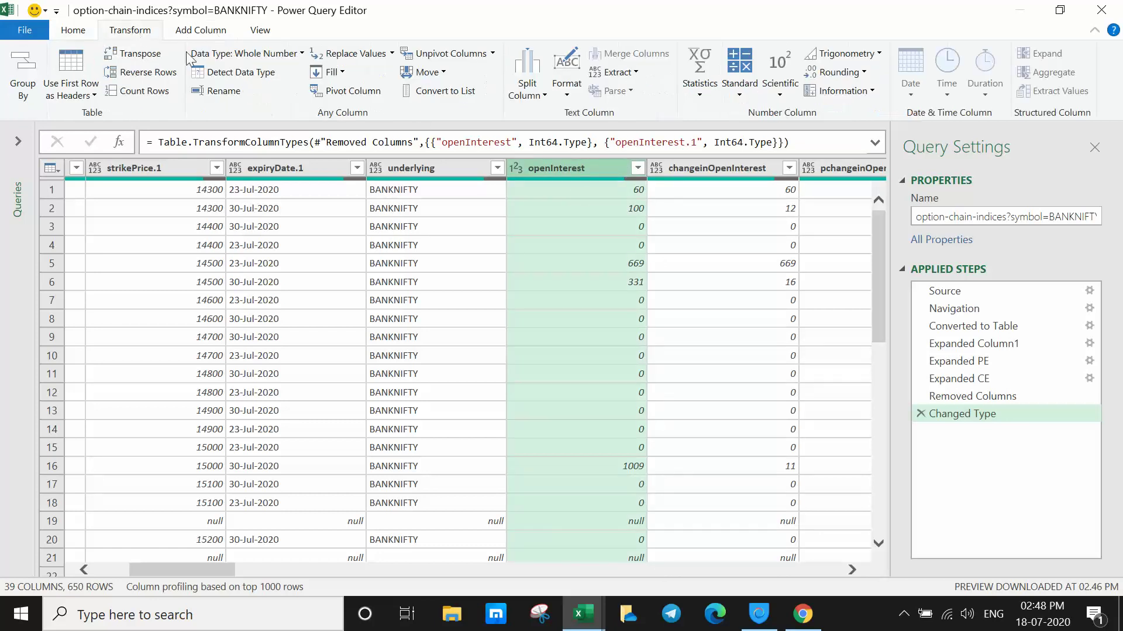
Replace every null with 0 in the openInterest column.
left_click(366, 56)
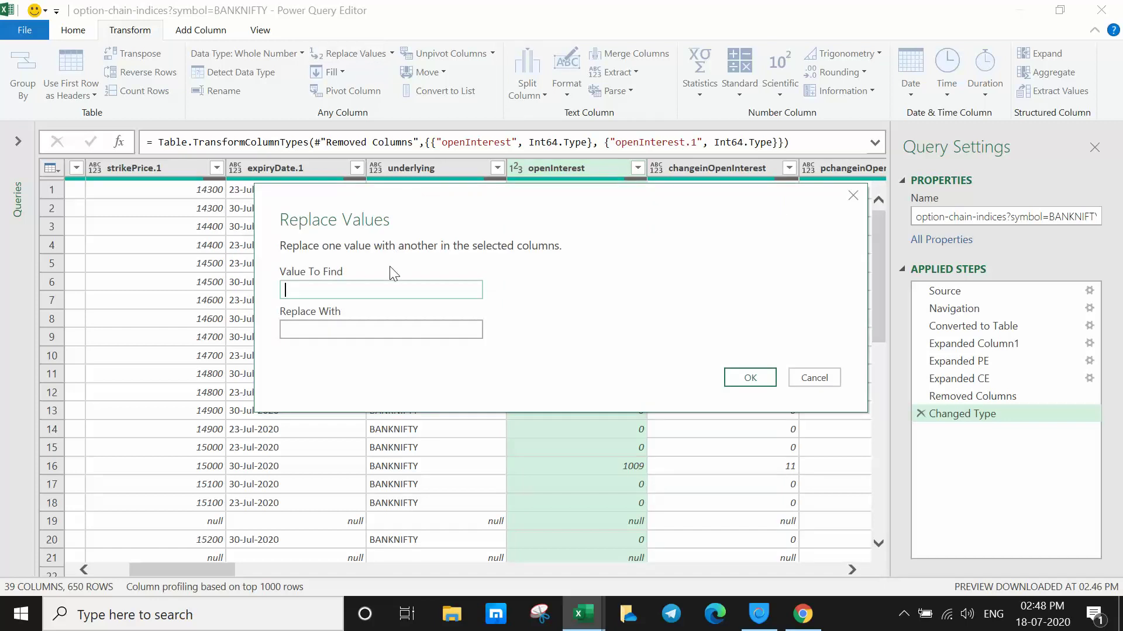
type("null")
key("Tab")
type("0")
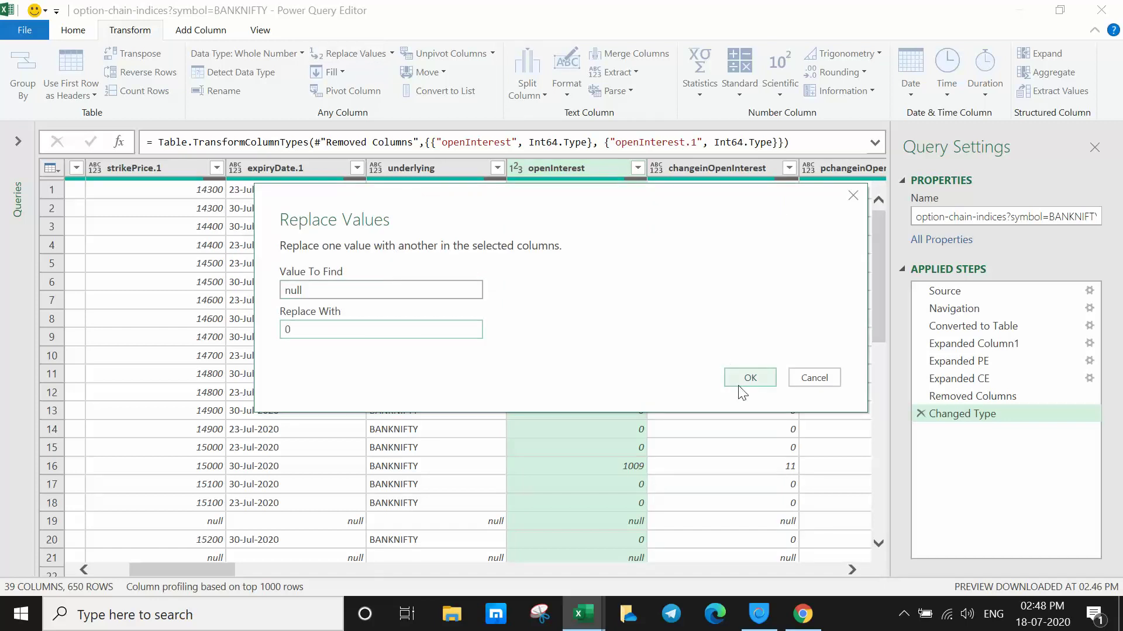
left_click(749, 373)
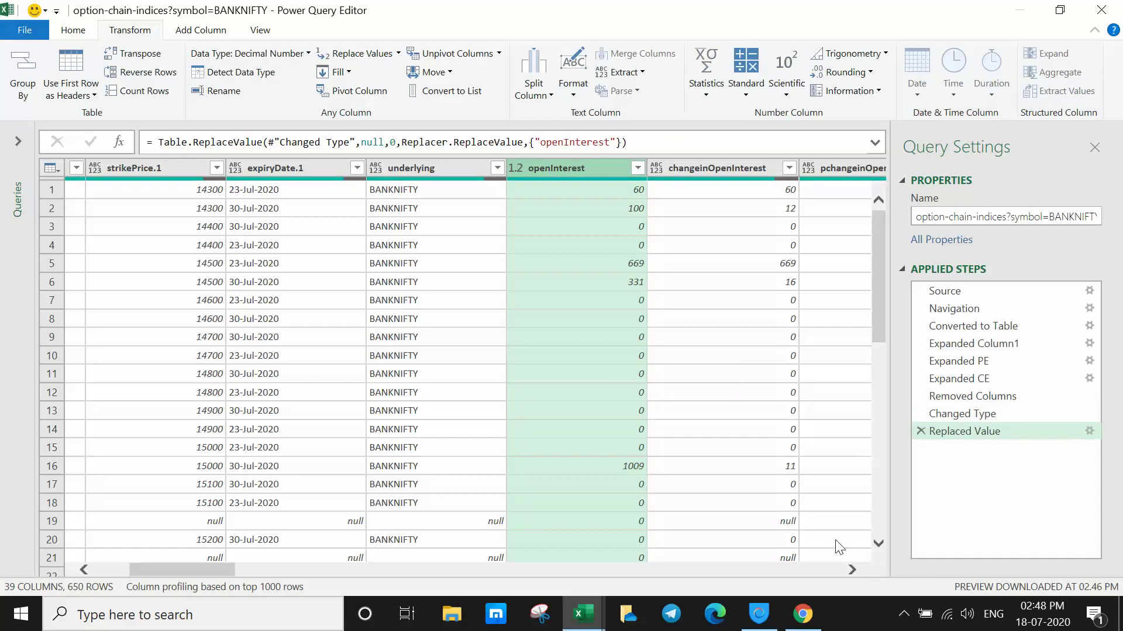
left_click(832, 569)
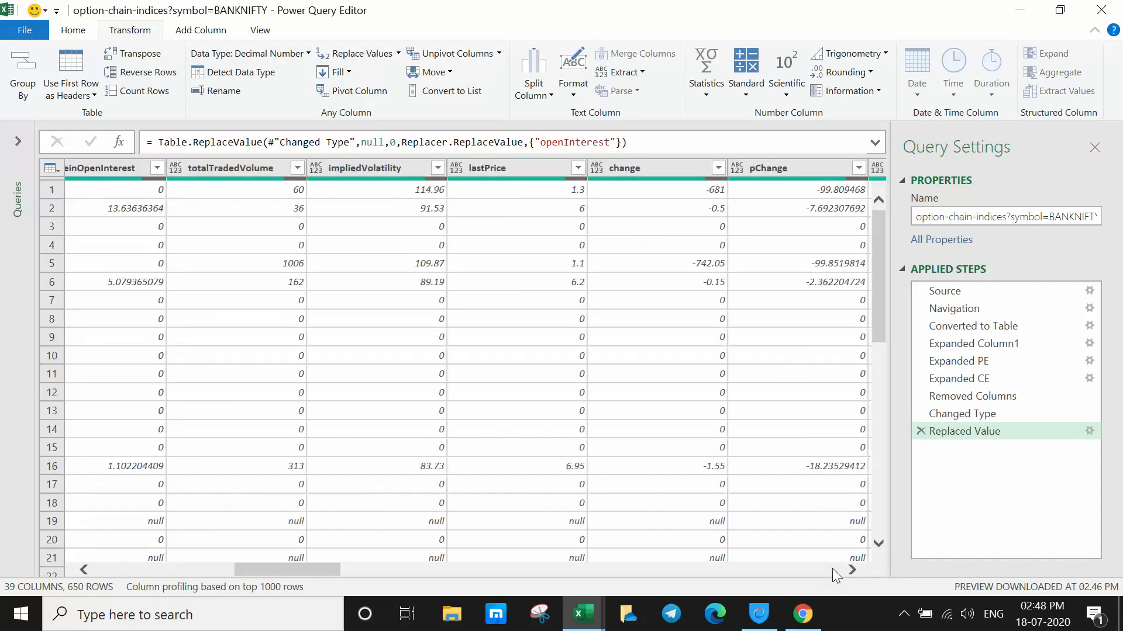
left_click(833, 568)
left_click(832, 568)
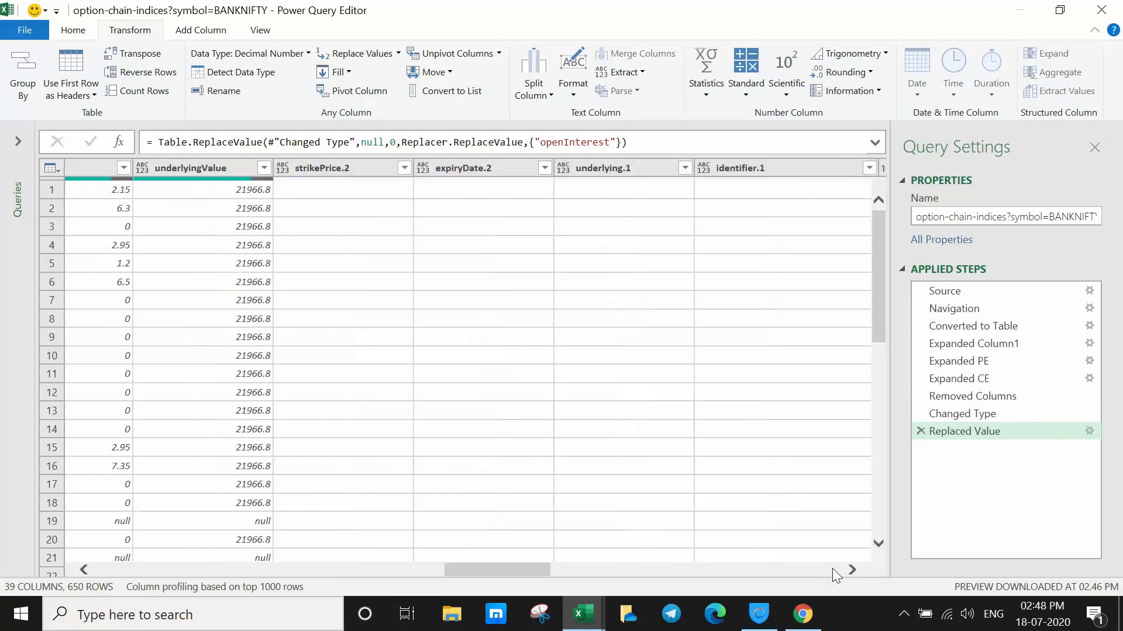
left_click(832, 568)
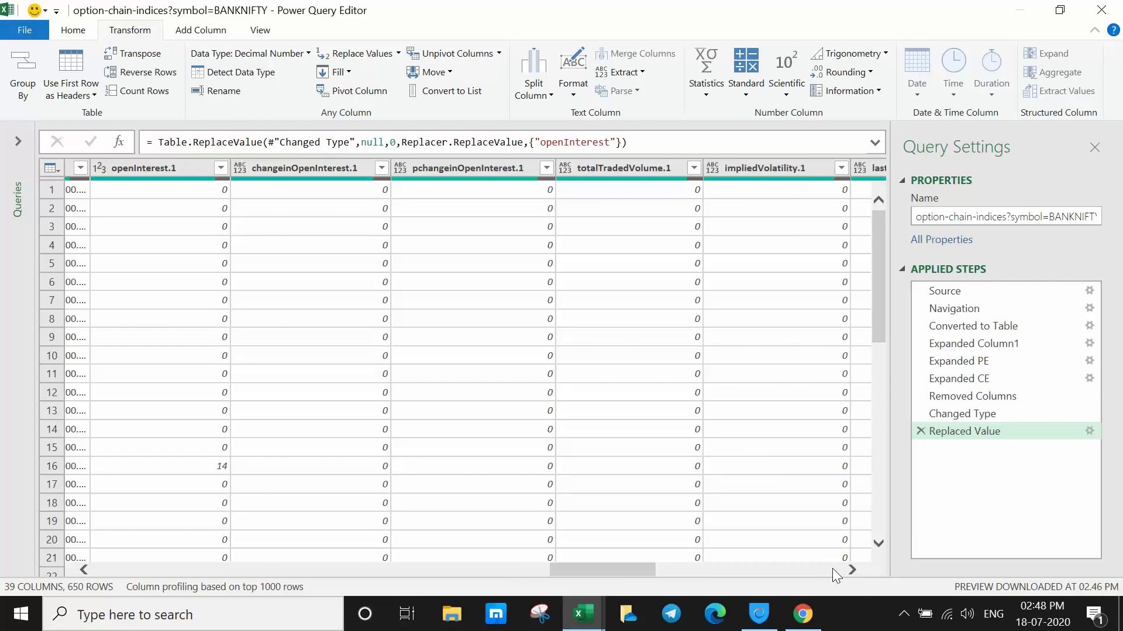
Replace null with 0 in the openInterest.1 column as well.
left_click(177, 166)
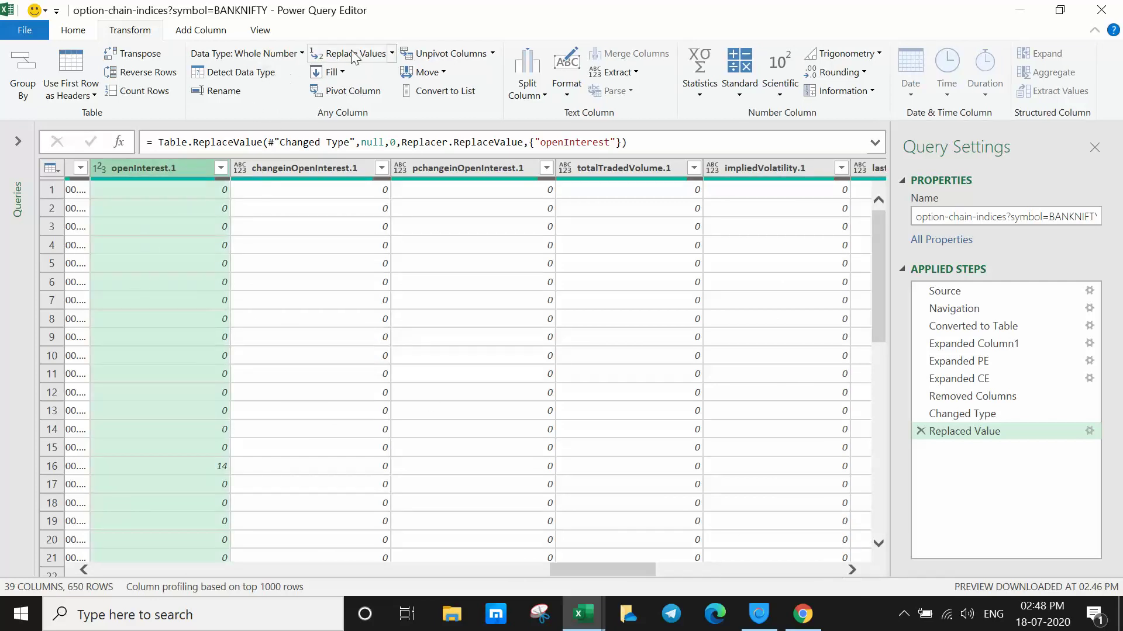
left_click(331, 57)
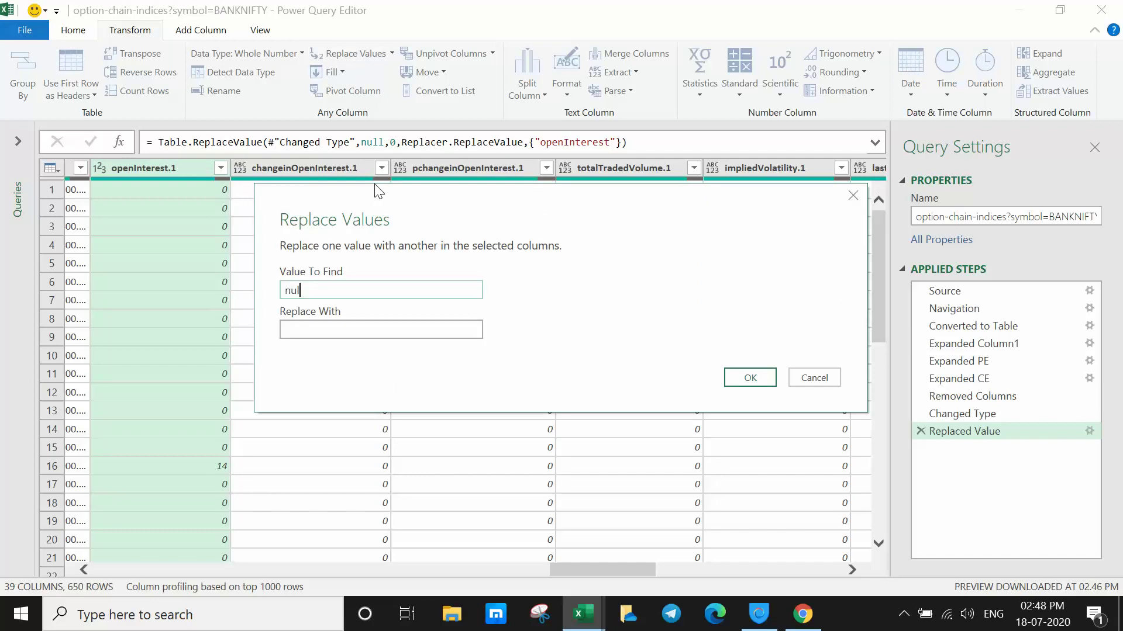
key("Tab")
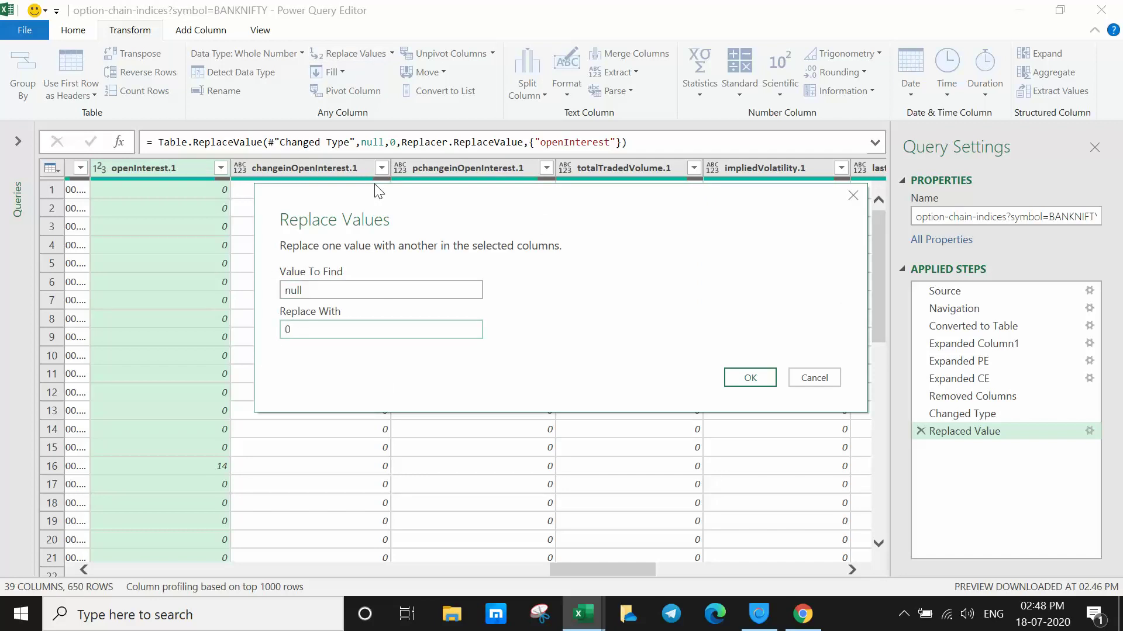
left_click(751, 381)
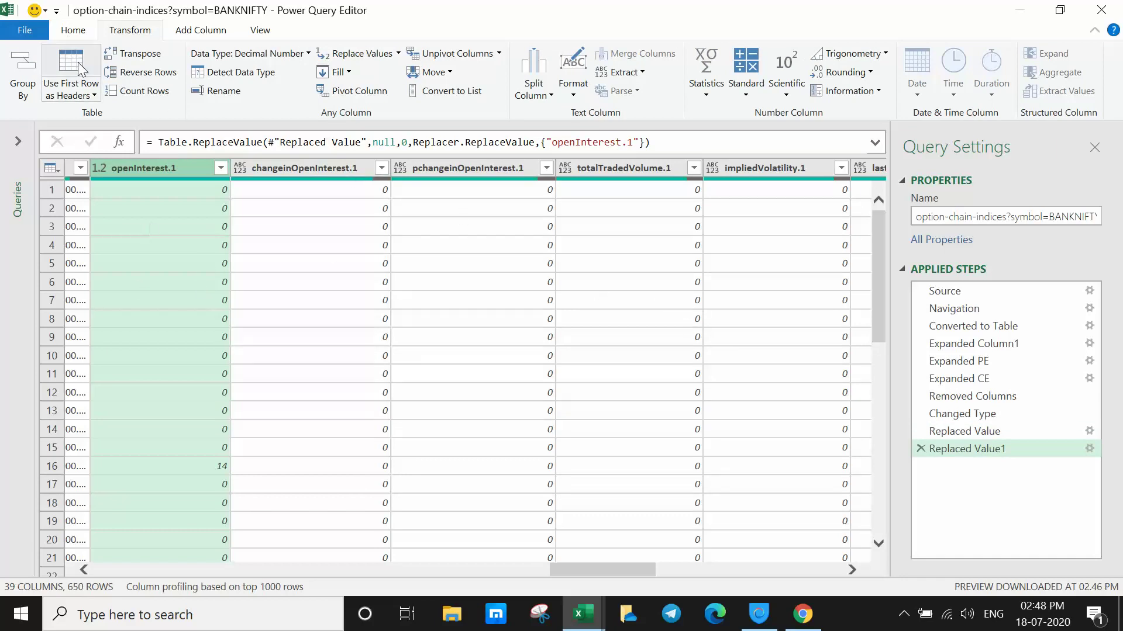
left_click(65, 35)
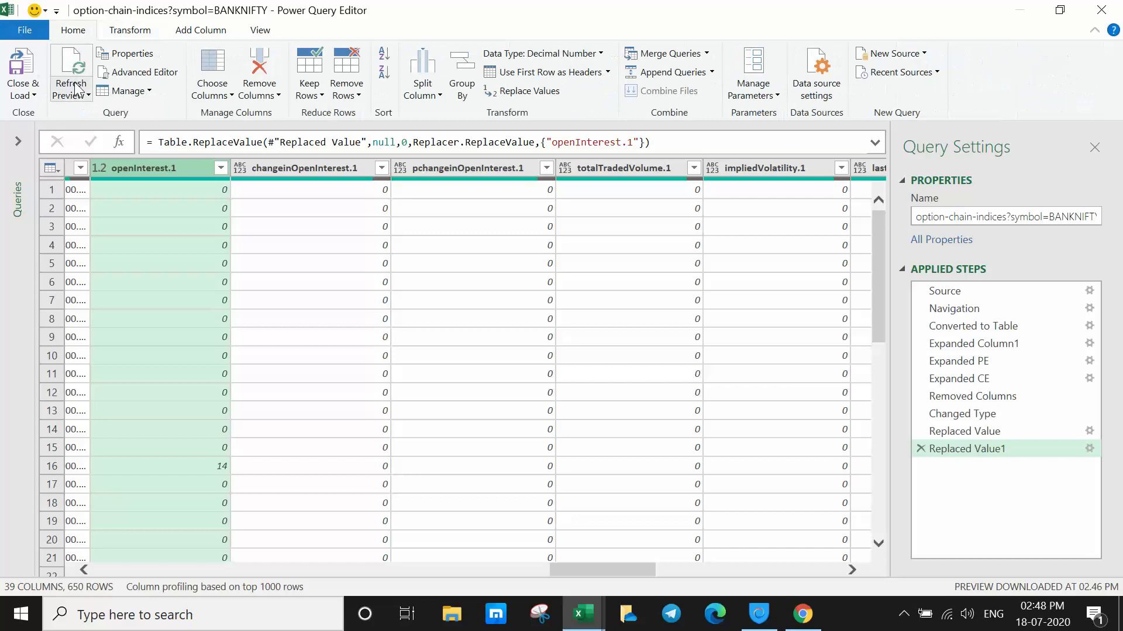
left_click(39, 92)
Load the query onto Sheet2, reopen it via Table > Edit Query, and Close & Load again.
left_click(44, 113)
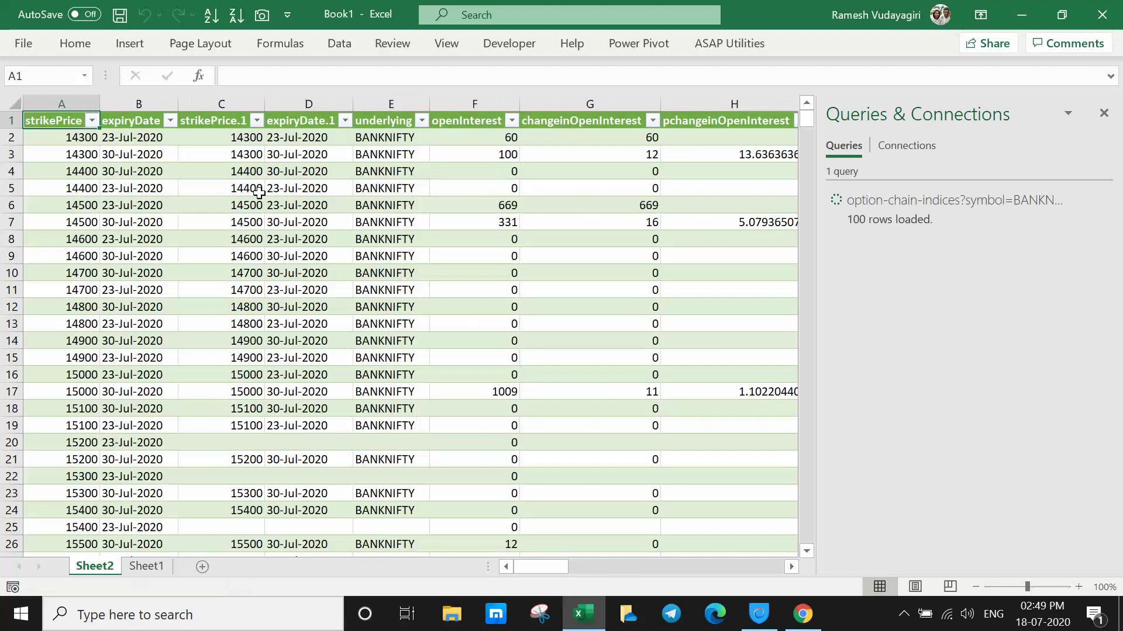
left_click(1103, 113)
left_click(487, 246)
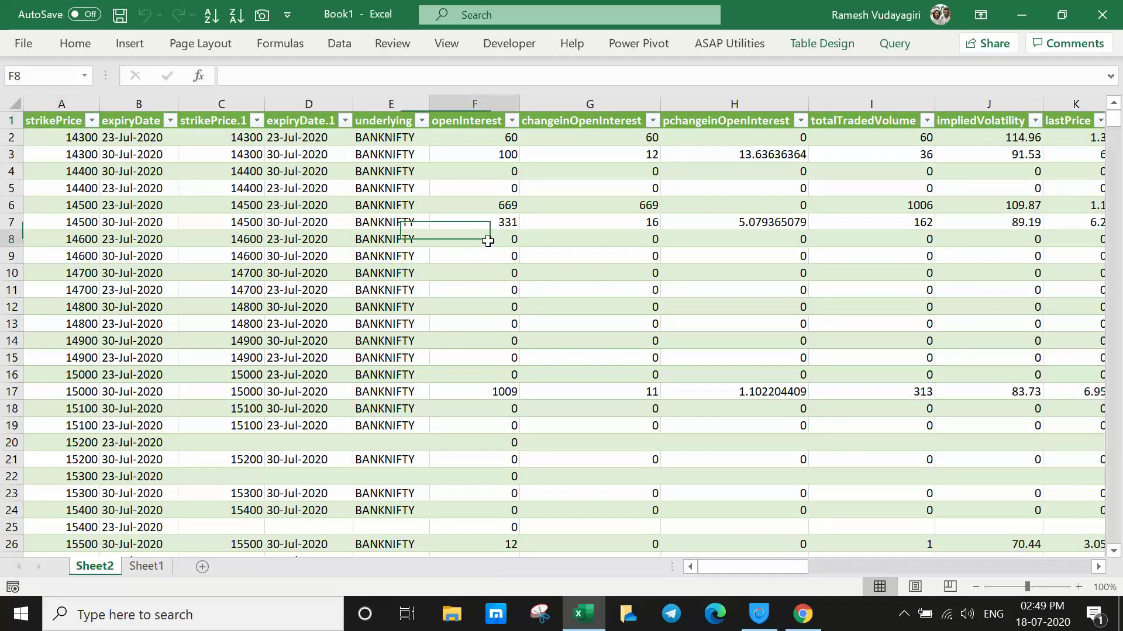
right_click(480, 259)
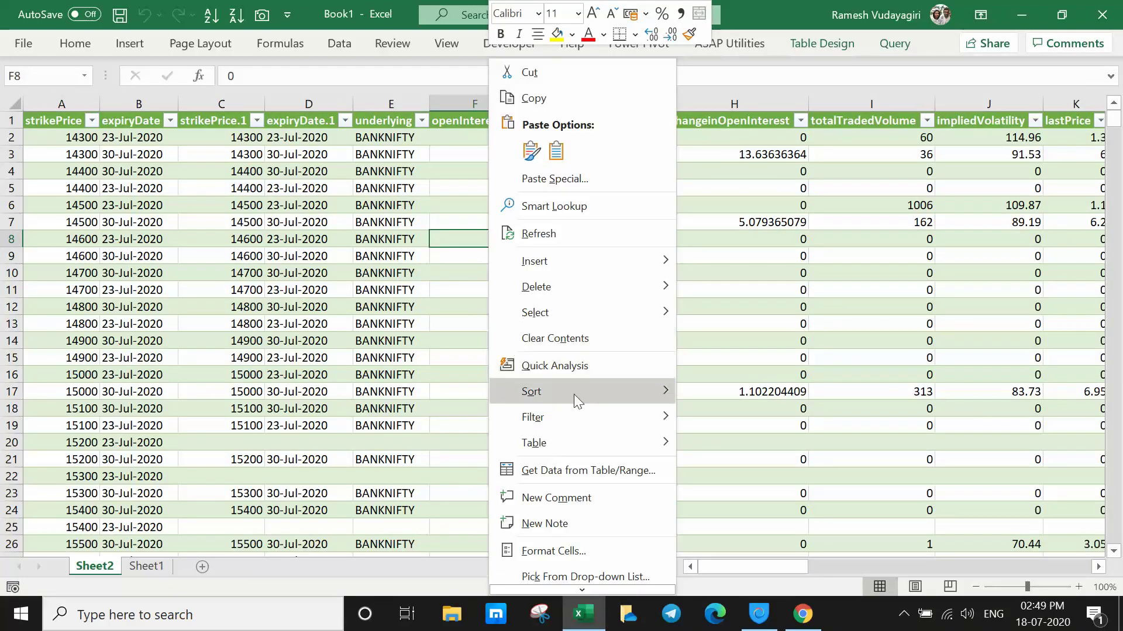
mouse_move(620, 437)
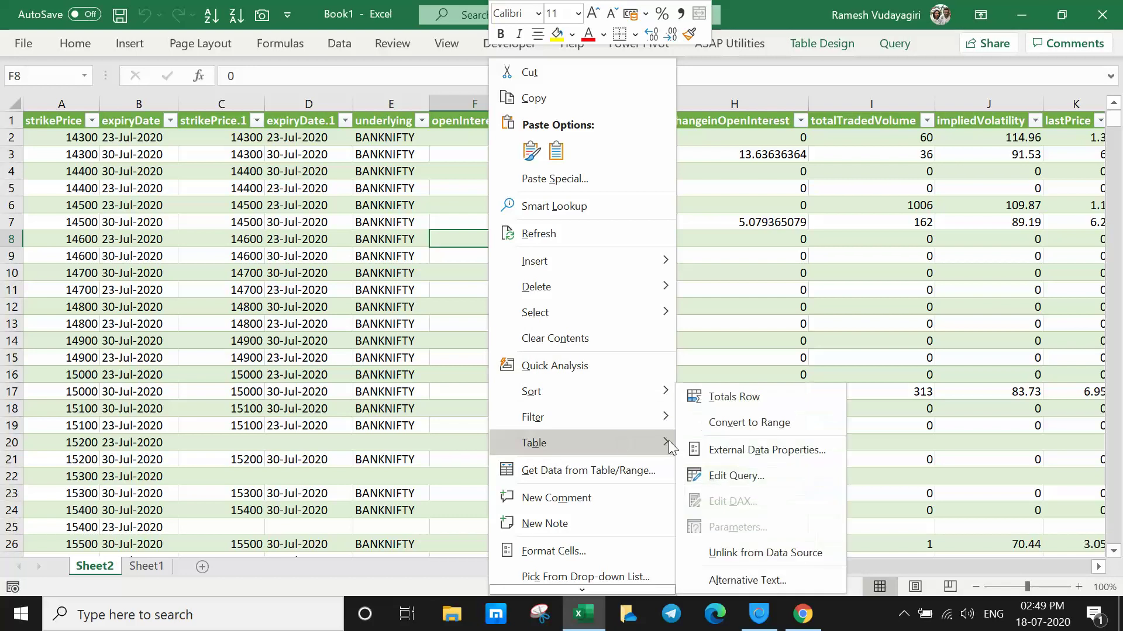
left_click(742, 476)
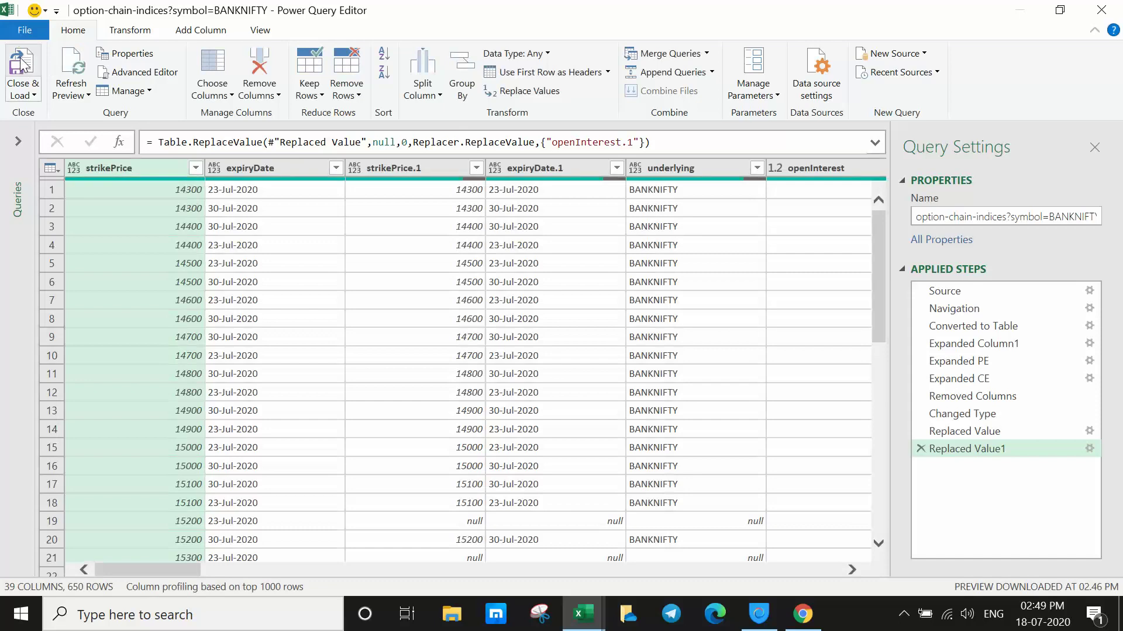
left_click(21, 64)
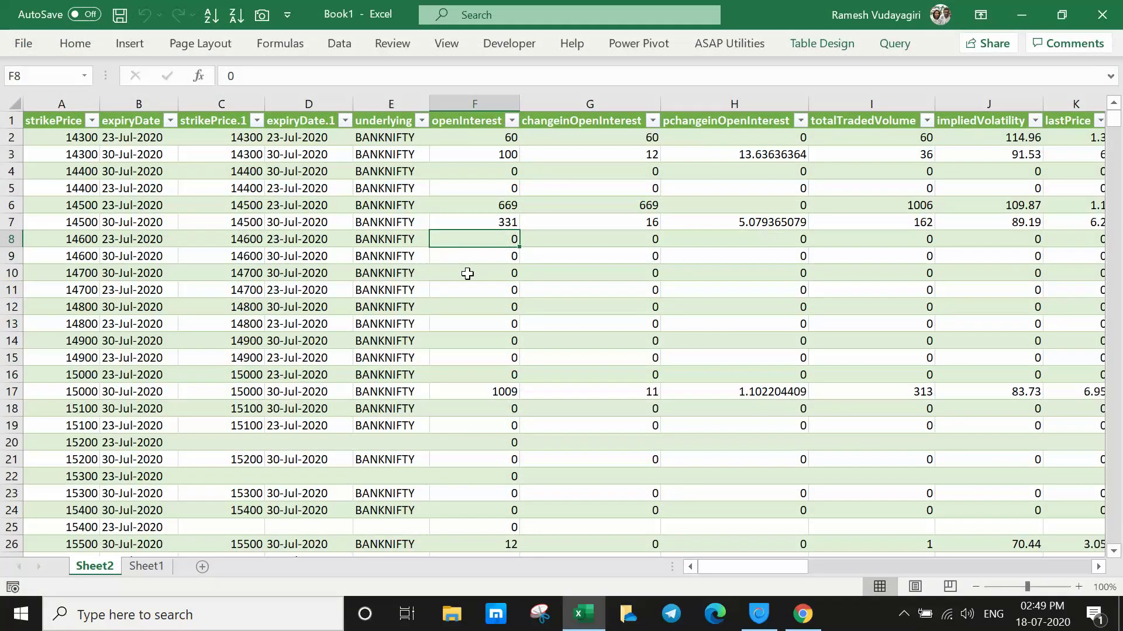
Enter a SUM of the openInterest column in F654 below the table, giving 295873.
key("ctrl+Down")
key("Down")
key("Down")
key("Down")
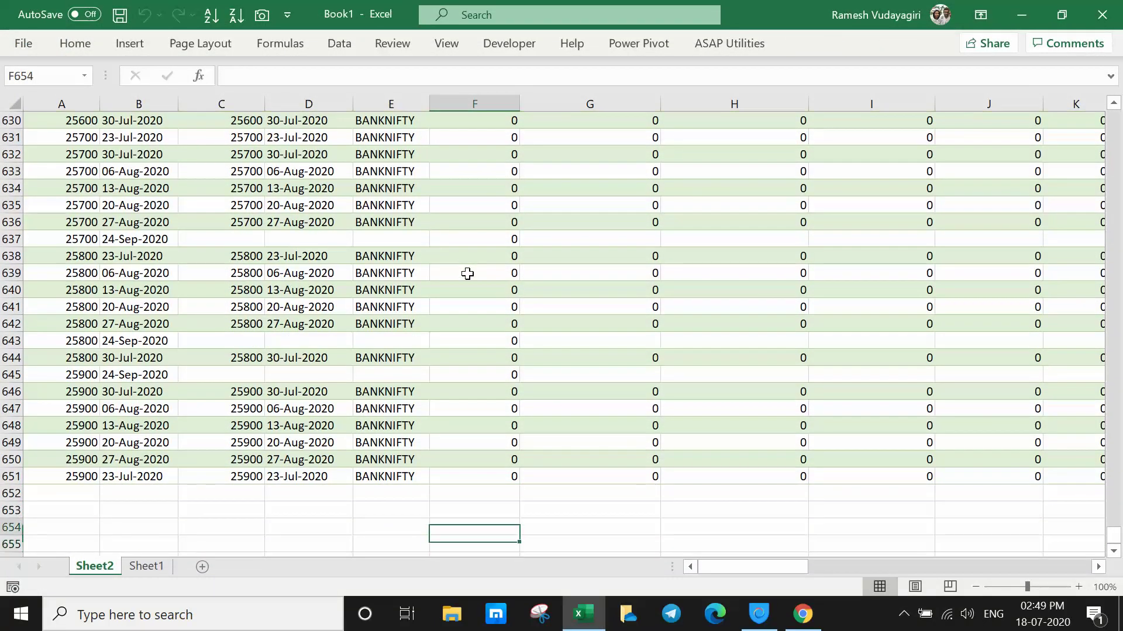
type("=sum")
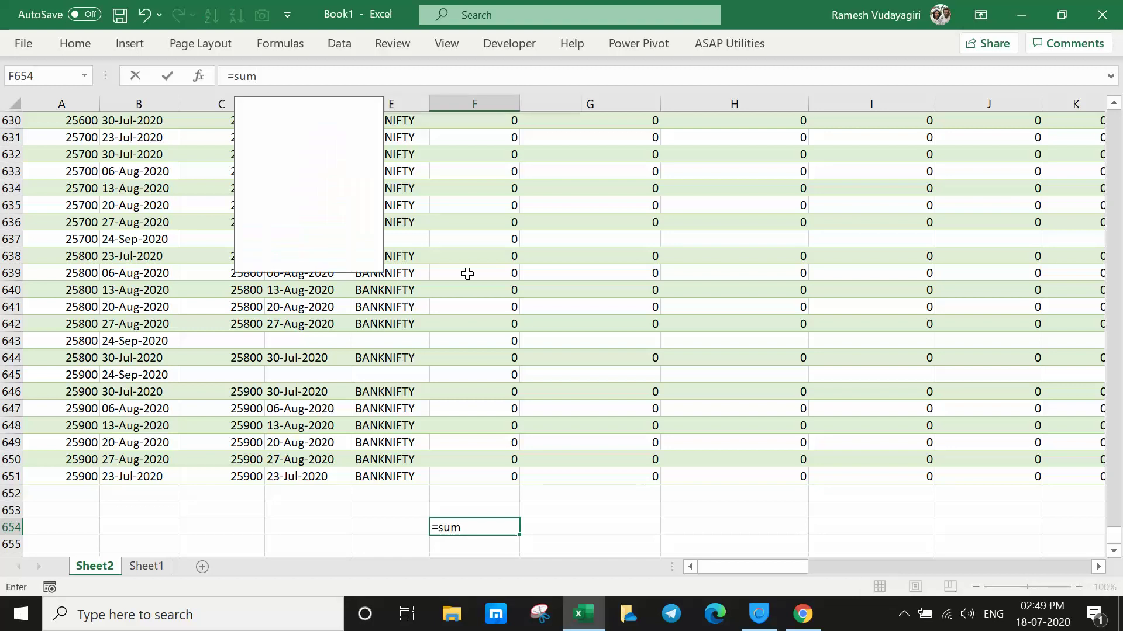
type("(")
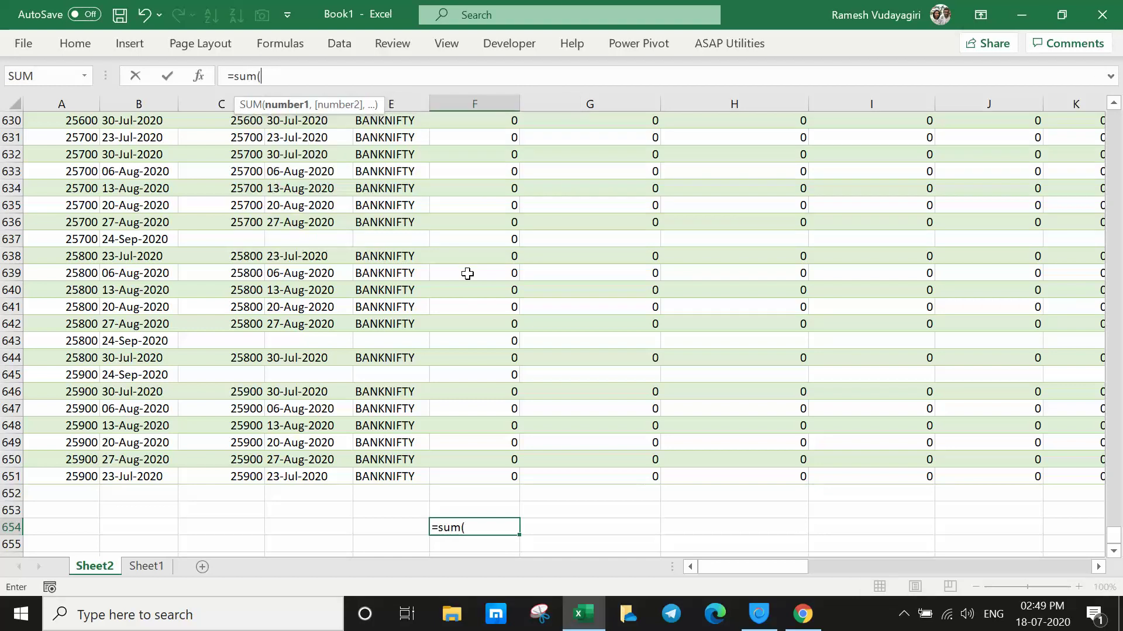
key("Up")
key("Up")
key("Up")
key("ctrl+space")
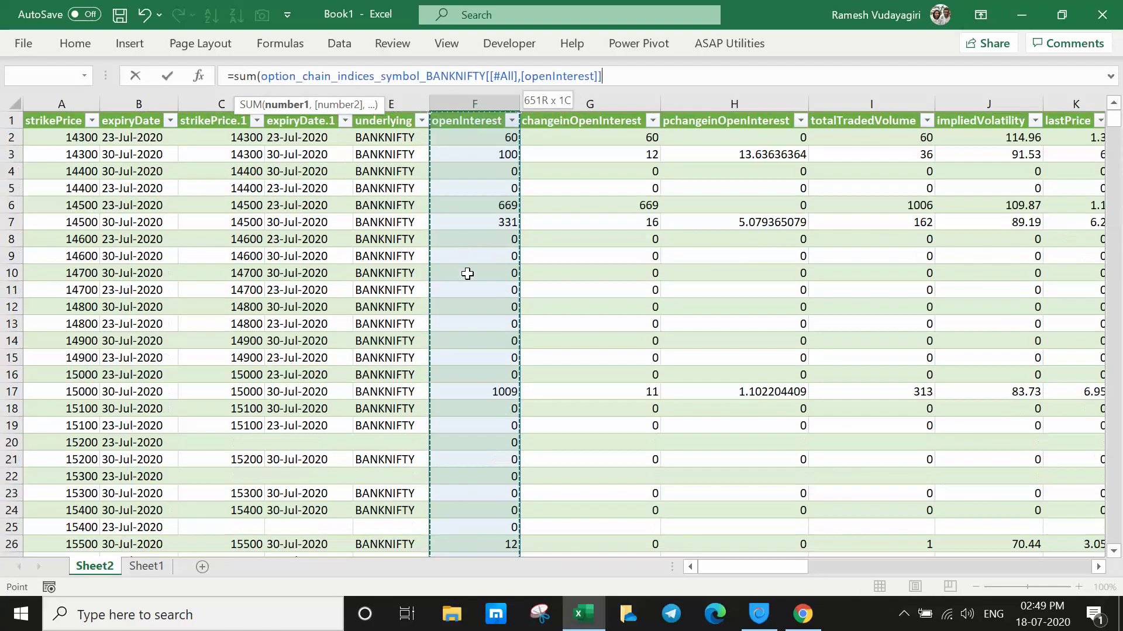
type(")")
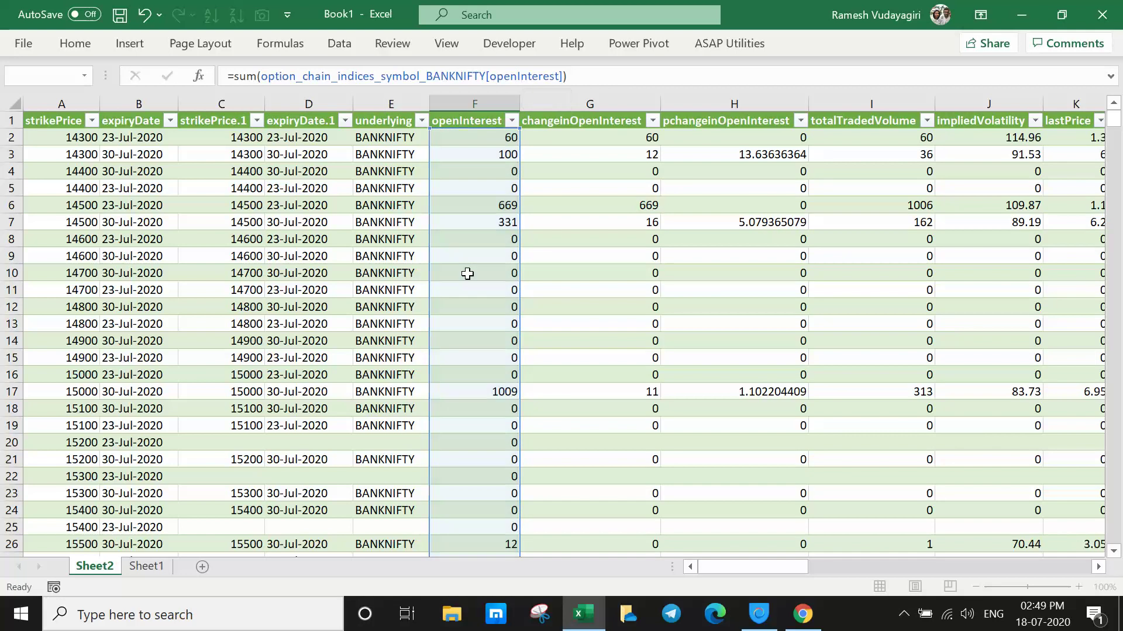
key("Return")
left_click(501, 528)
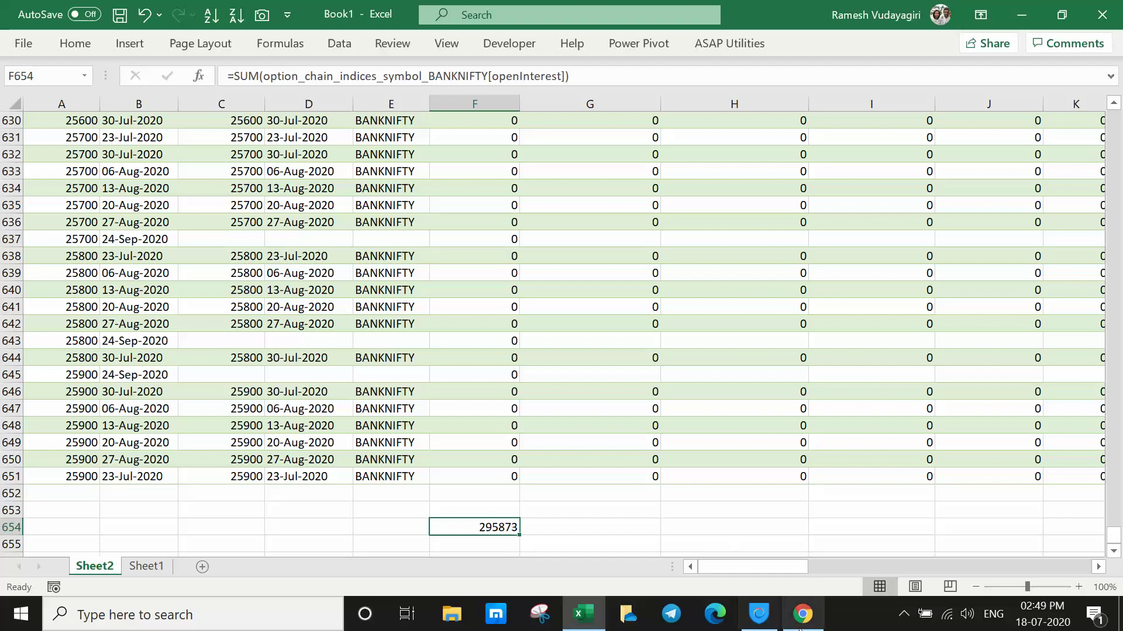
right_click(304, 223)
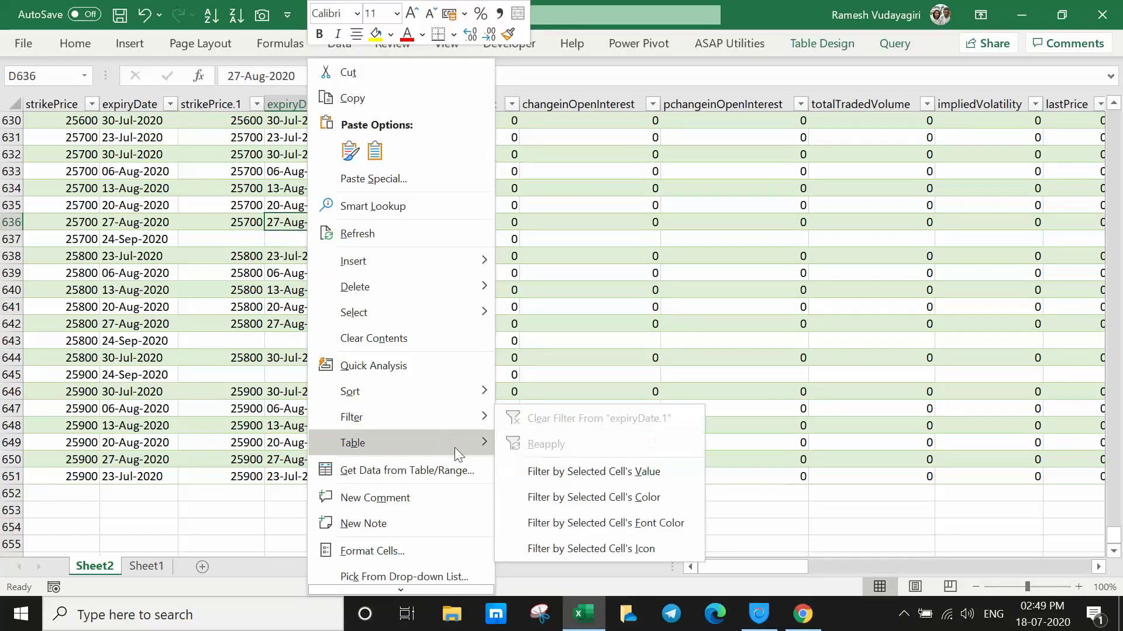
Filter the query's expiryDate to 23-Jul-2020 only and load the result back to the sheet.
mouse_move(485, 443)
left_click(549, 474)
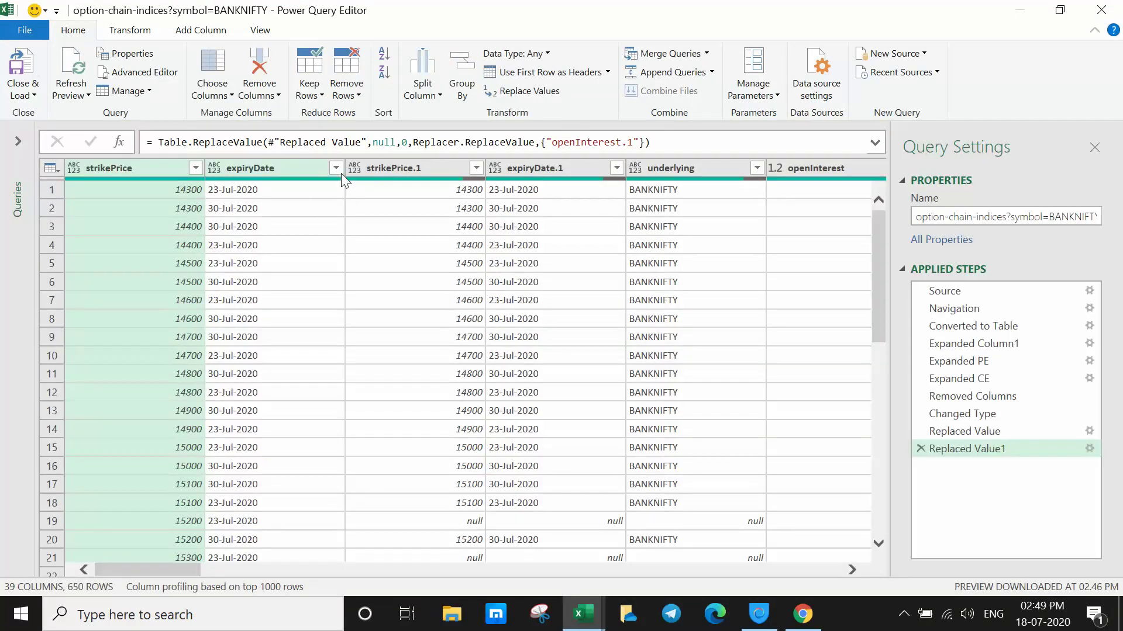
left_click(336, 168)
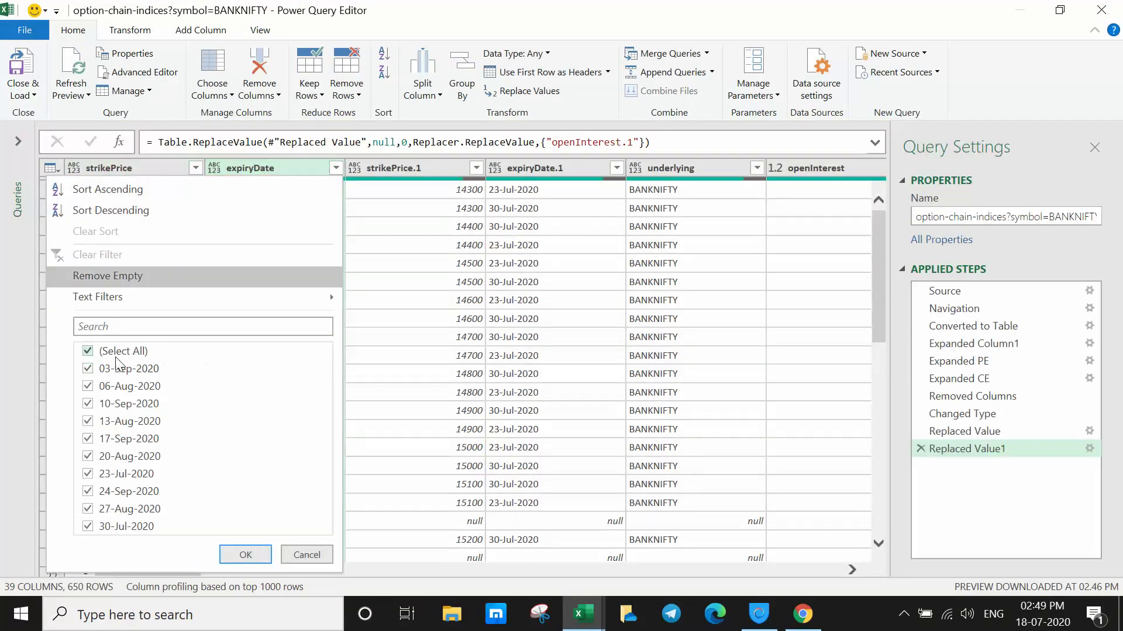
left_click(89, 352)
left_click(88, 473)
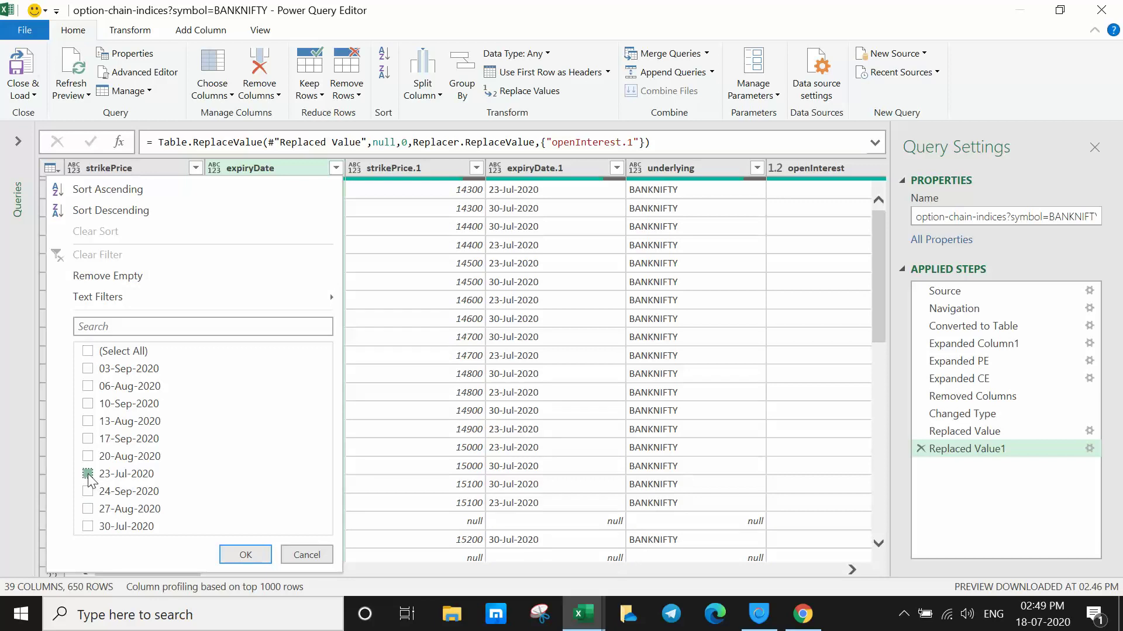
left_click(240, 555)
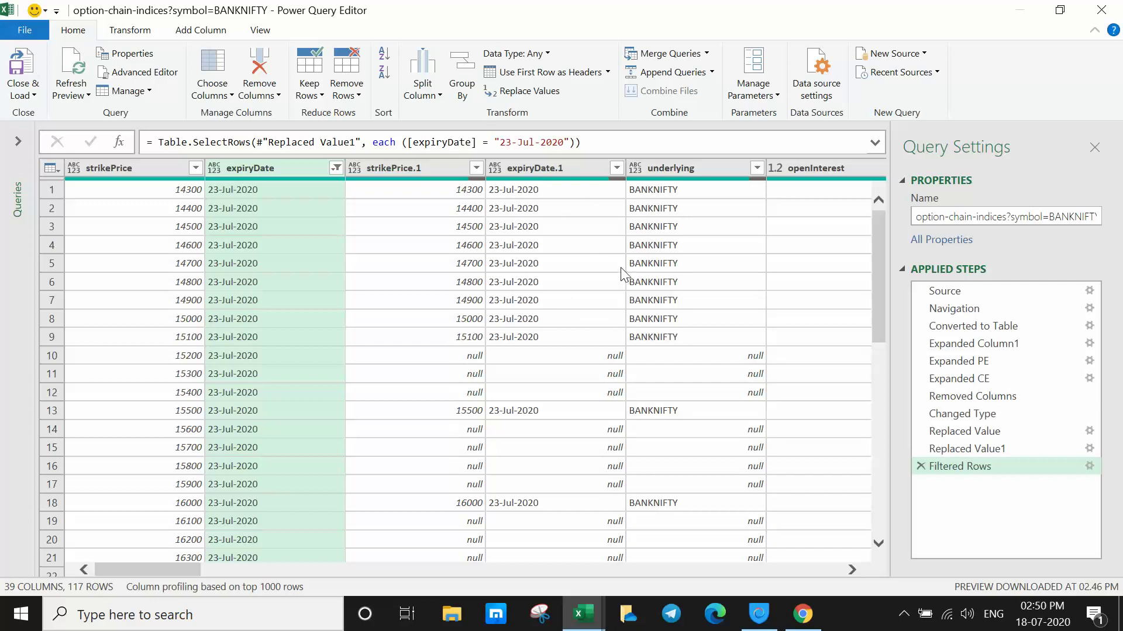
left_click(139, 33)
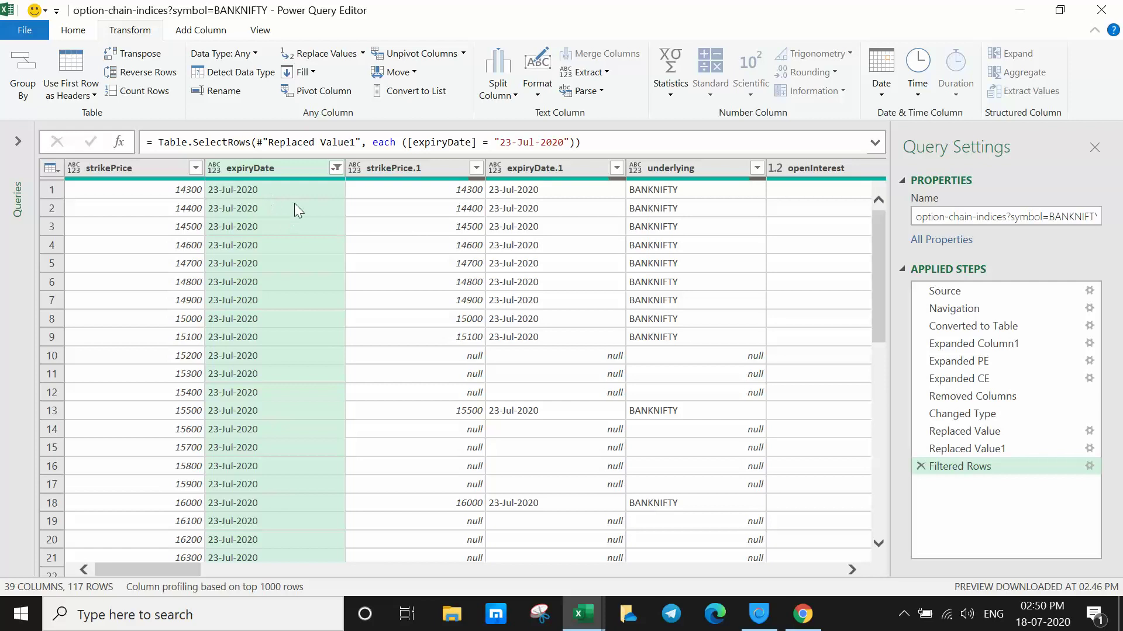
left_click(84, 37)
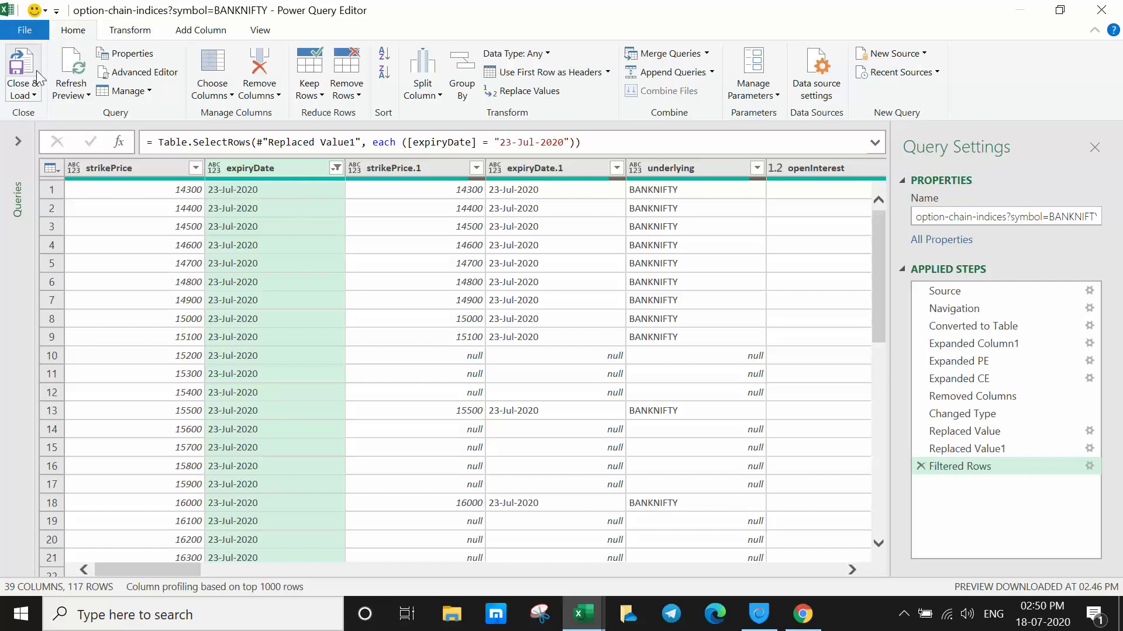
left_click(22, 64)
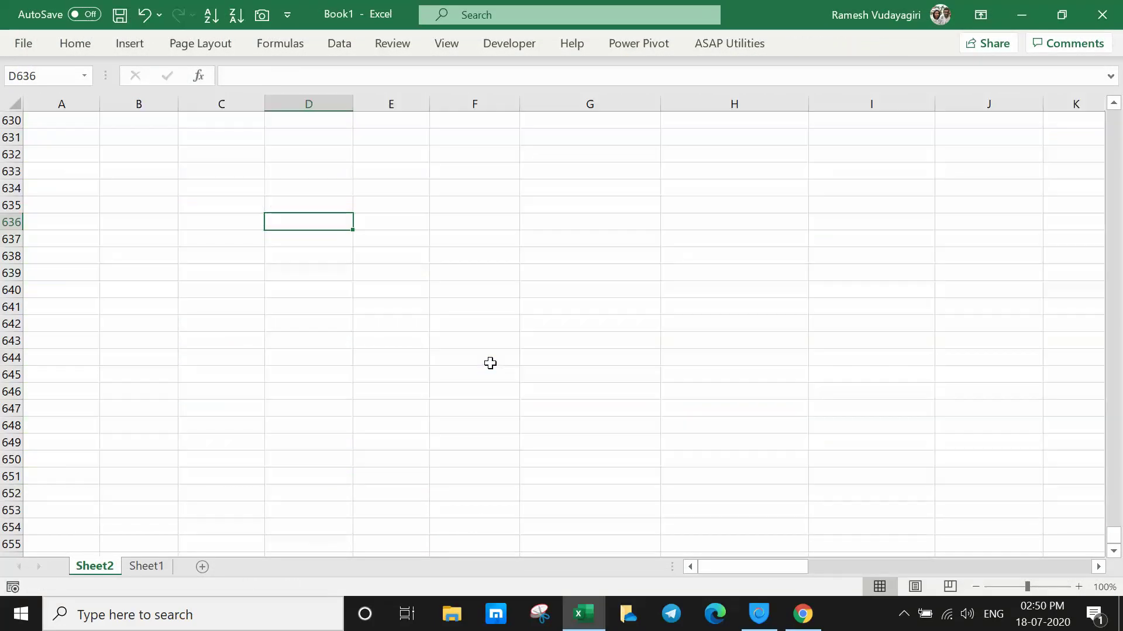
Check the 187168 openInterest total in F121 and move to Y121 below openInterest.1.
key("Right")
key("ctrl+Up")
key("Right")
key("Down")
key("Down")
key("Down")
key("Up")
key("Up")
key("Up")
key("Up")
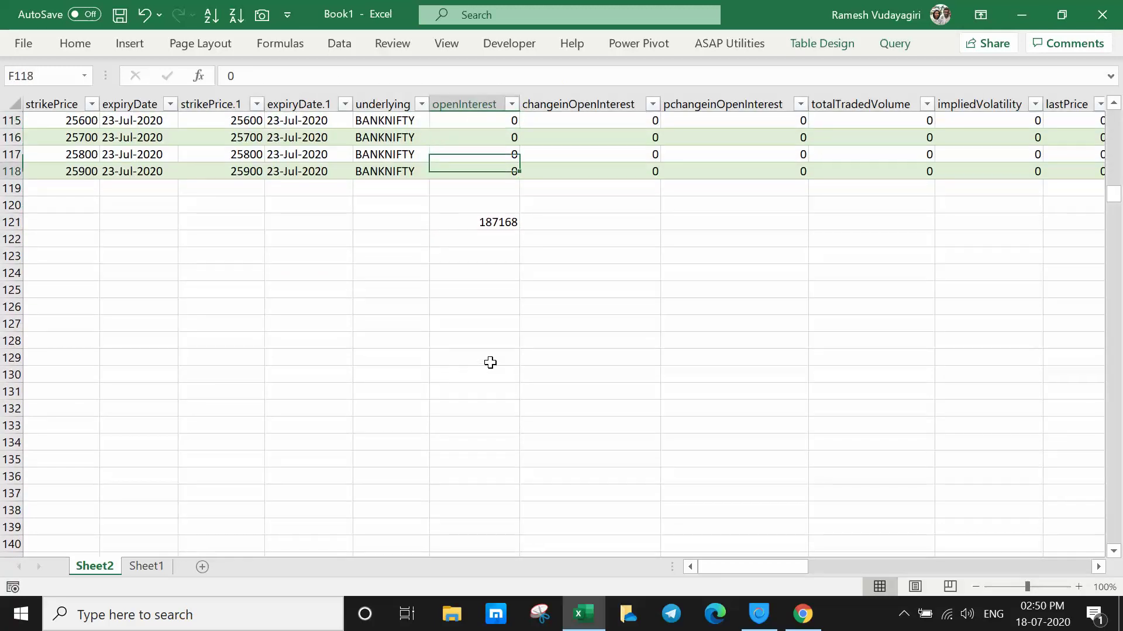
key("Down")
key("Down")
key("Down")
key("Down")
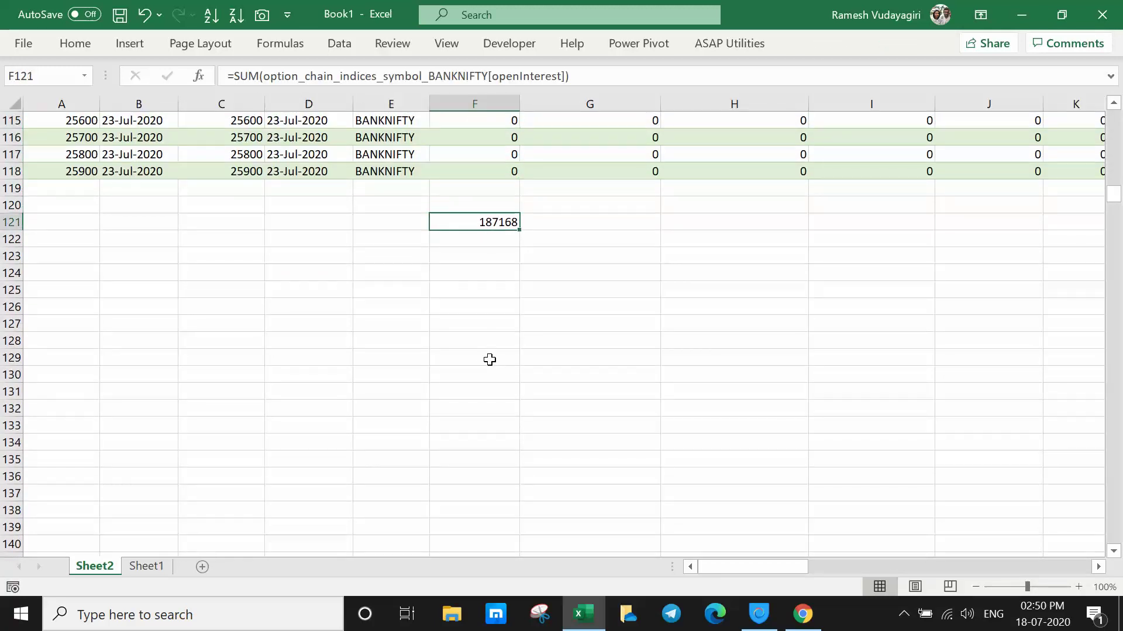
key("ctrl+c")
key("Right")
key("Right")
key("Up")
key("Up")
key("Up")
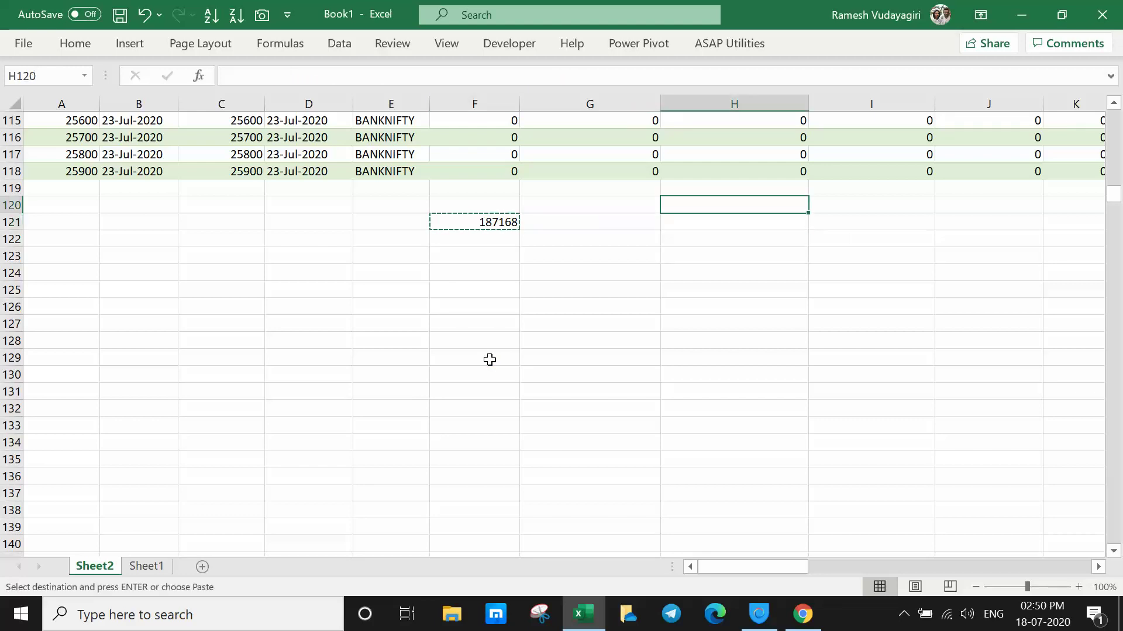
key("Right")
key("ctrl+Right")
key("Left")
key("Left")
key("Left")
key("Left")
key("Left")
key("Left")
key("Left")
key("Left")
key("Left")
key("Left")
key("Left")
key("Left")
key("Left")
key("Left")
key("Left")
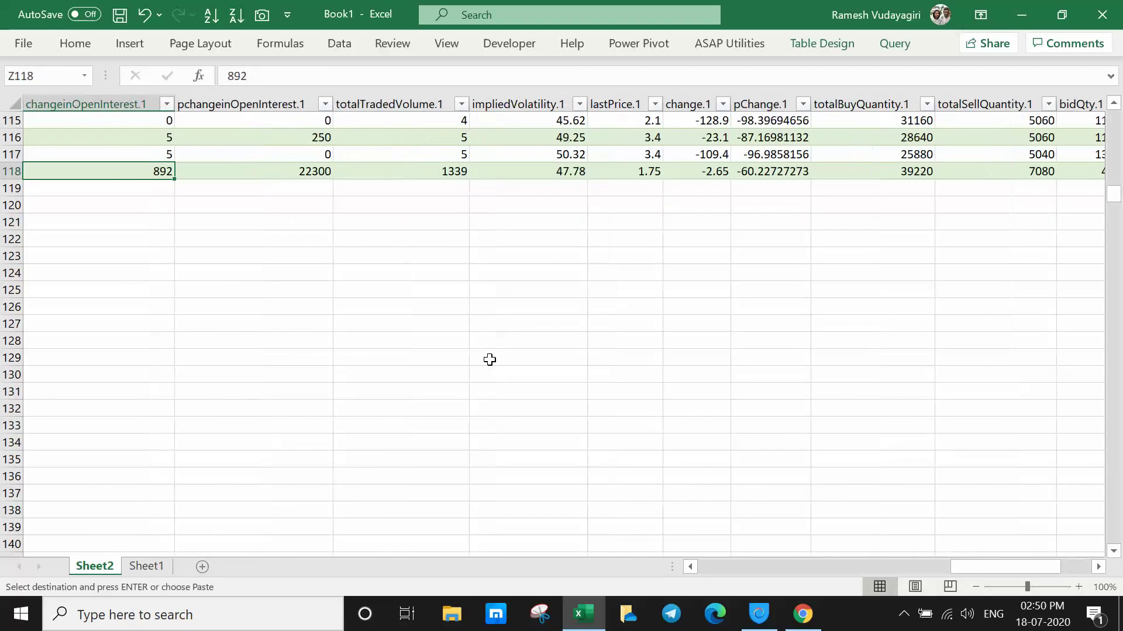
key("Right")
key("Down")
key("Down")
key("Down")
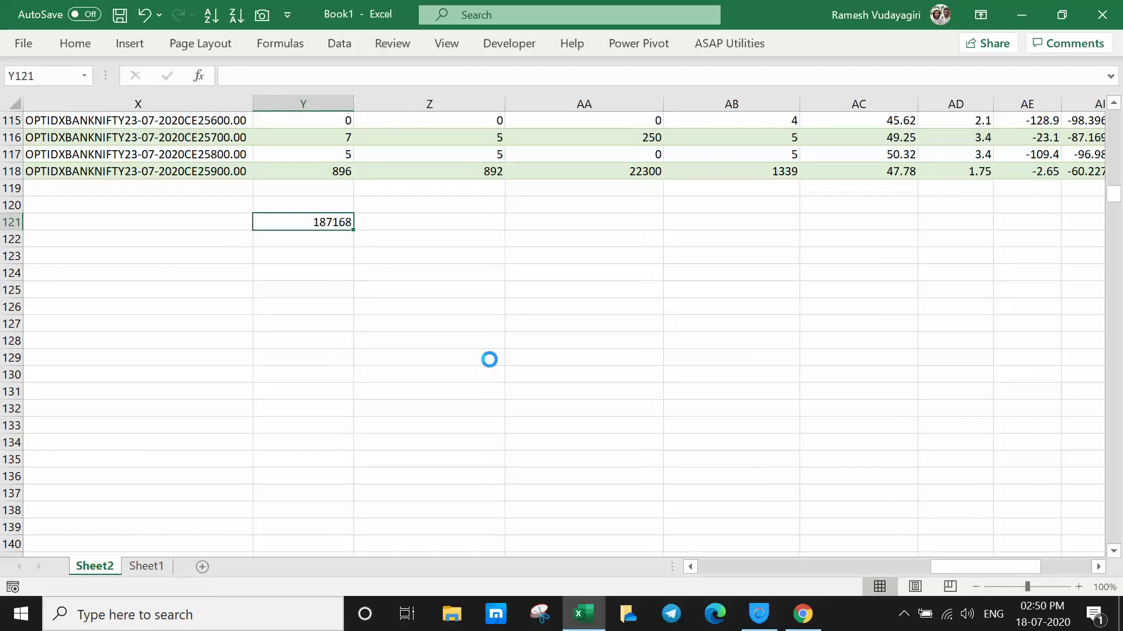
Enter a SUM of the openInterest.1 column in Y121, giving 193287.
type("=sum(")
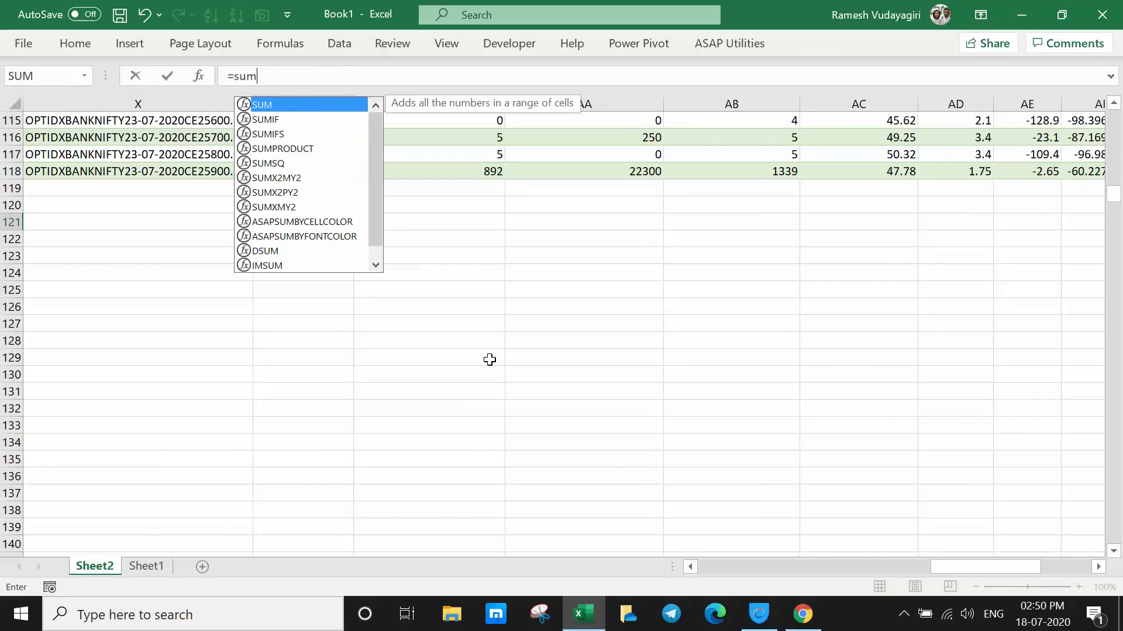
key("Up")
key("Up")
key("Up")
key("ctrl+shift+Up")
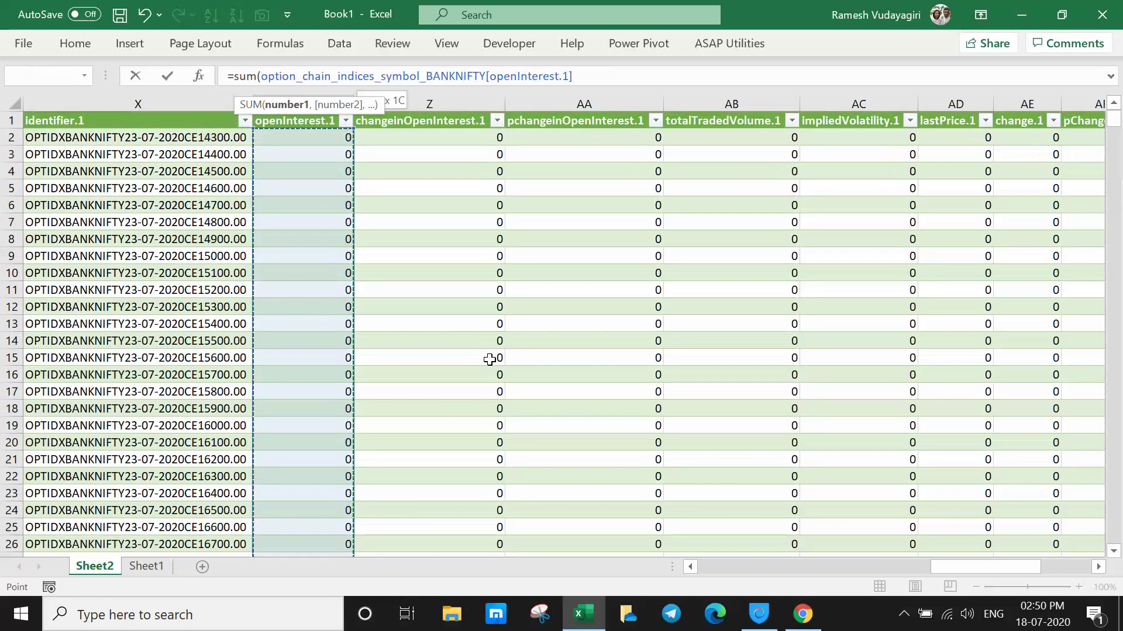
type(")")
key("ctrl+Return")
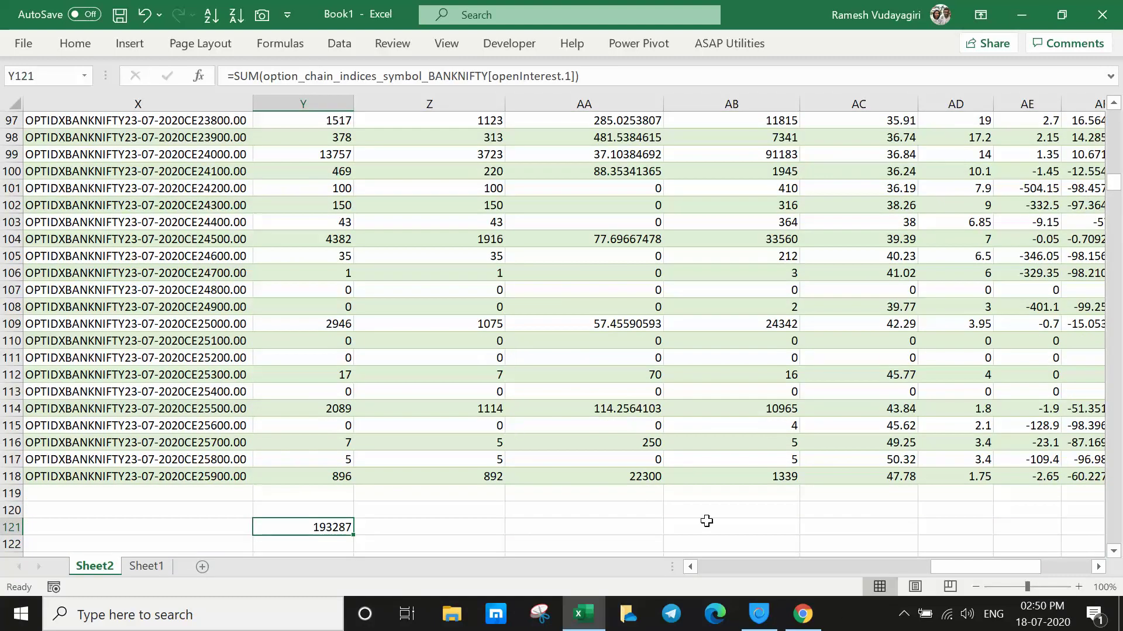
left_click(802, 614)
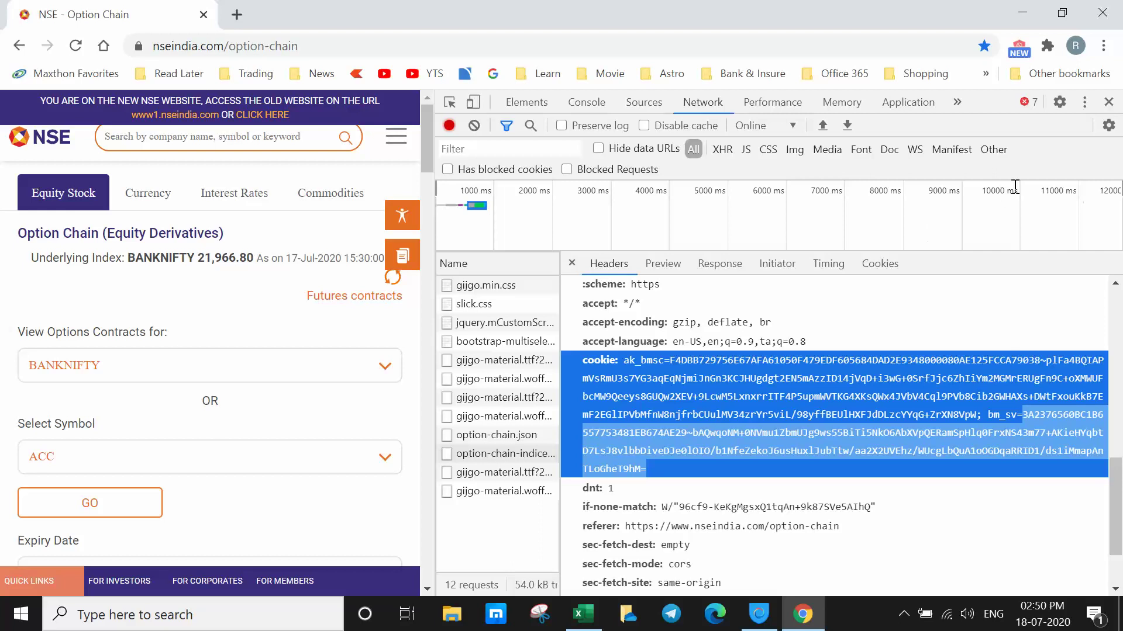
Close Chrome DevTools and scroll to the option chain's Tot row.
left_click(1108, 103)
left_click(1108, 102)
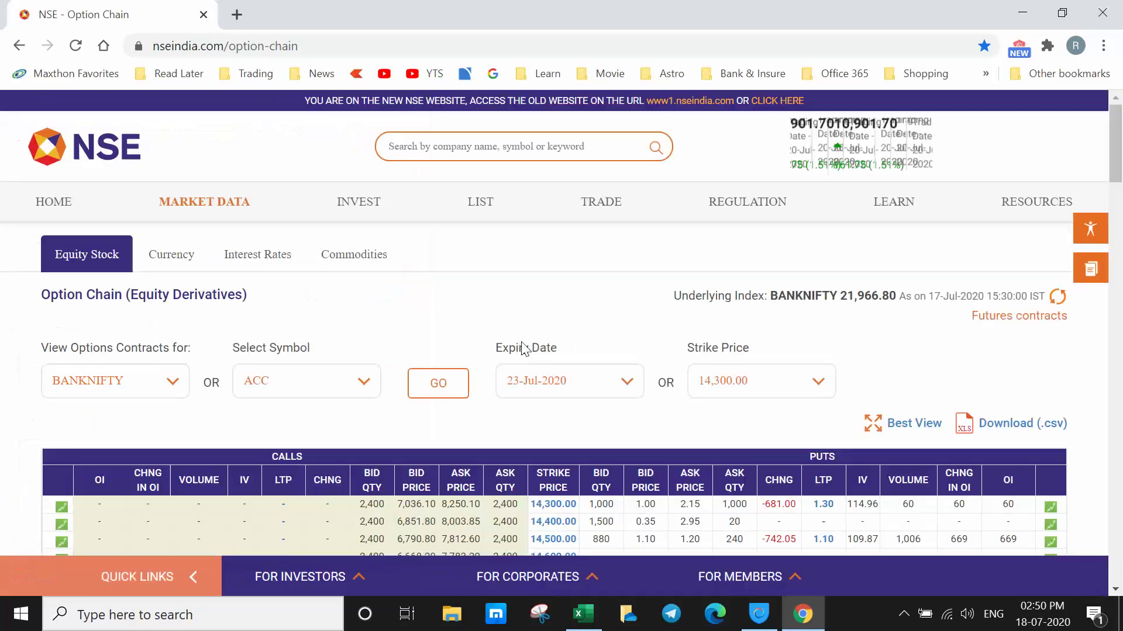
left_click_drag(1121, 334, 1121, 493)
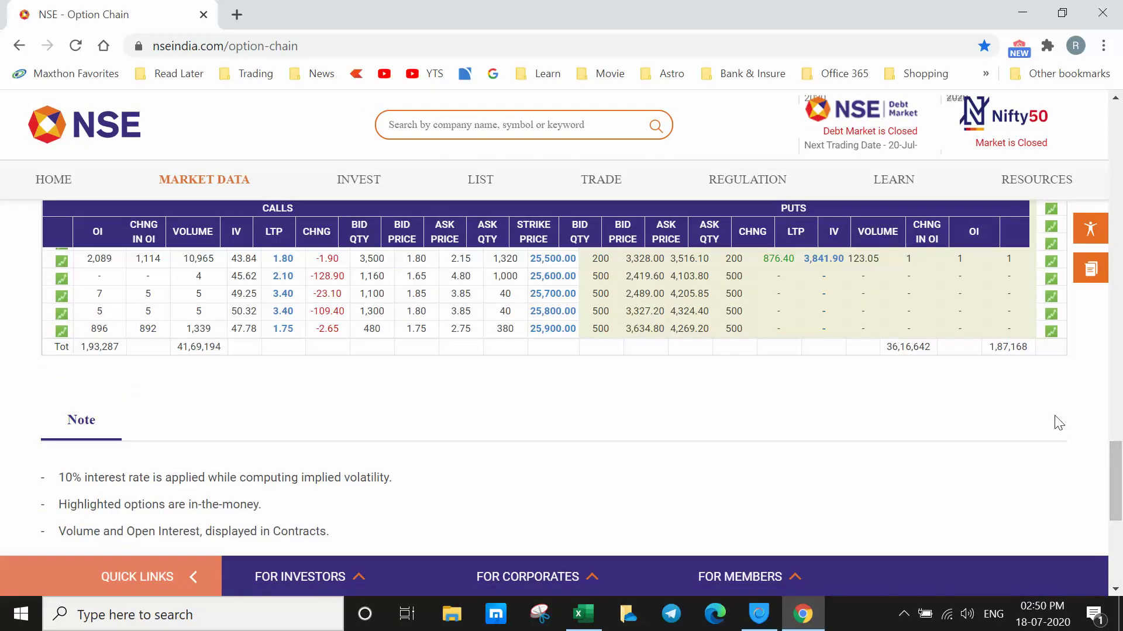
Compare Excel's F121 and Y121 totals with the NSE Tot row's 1,87,168 and 1,93,287.
key("alt+Tab")
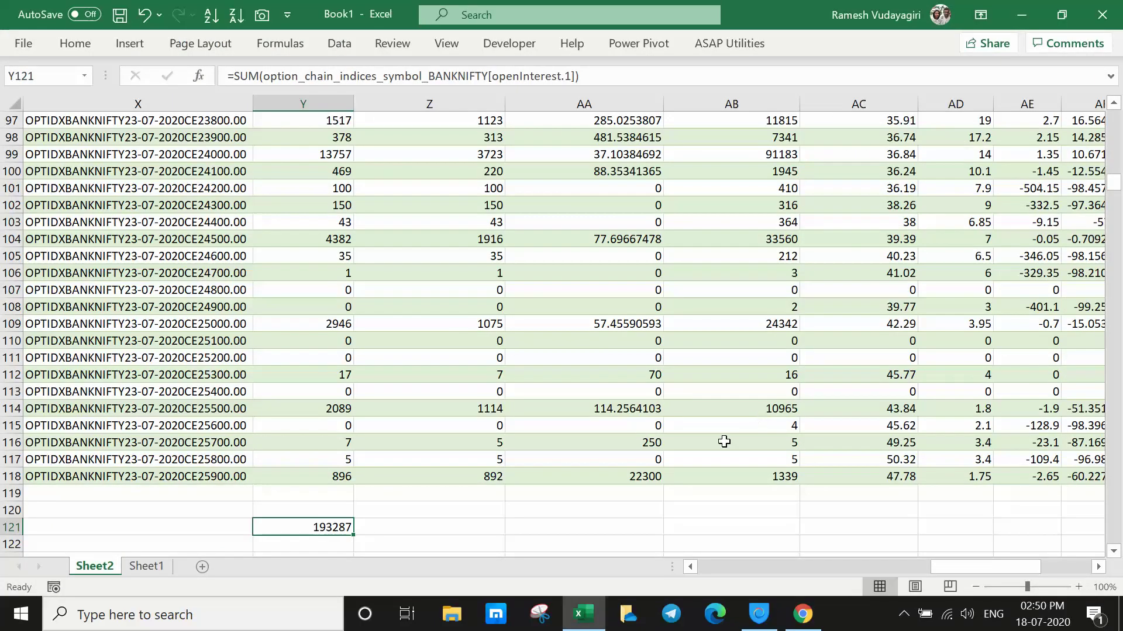
key("ctrl+Left")
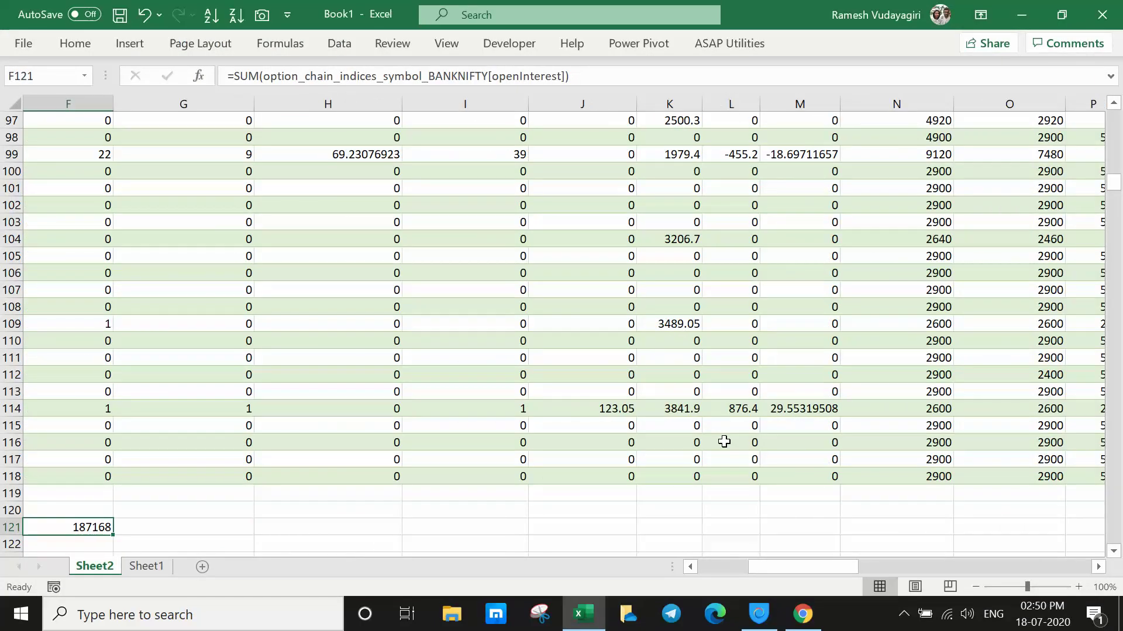
key("alt+Tab")
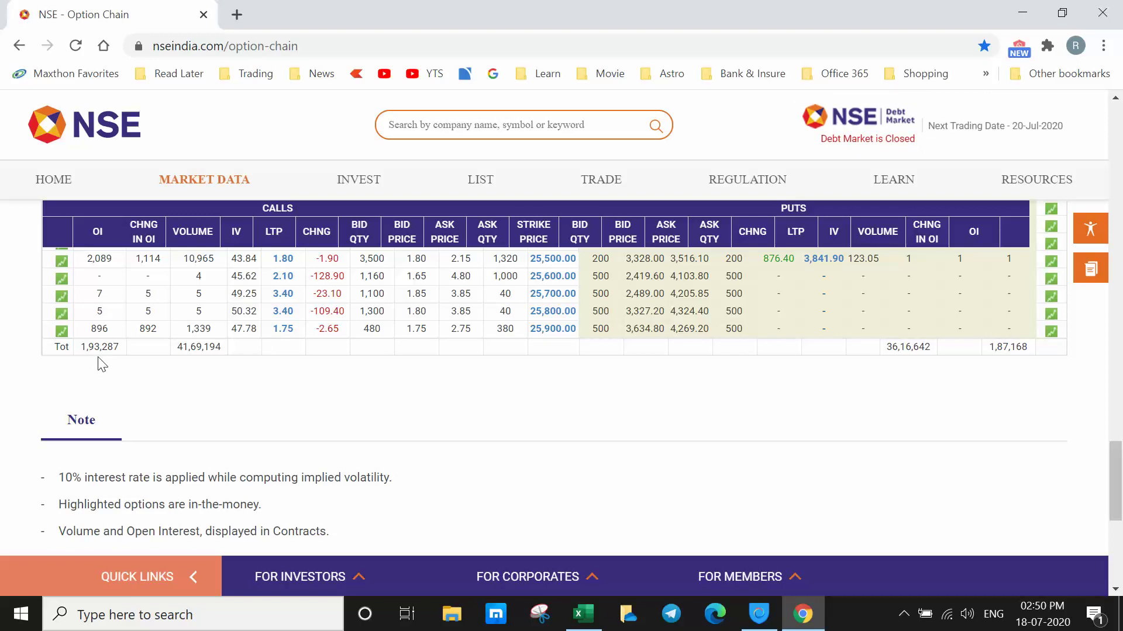
key("alt+Tab")
key("ctrl+Right")
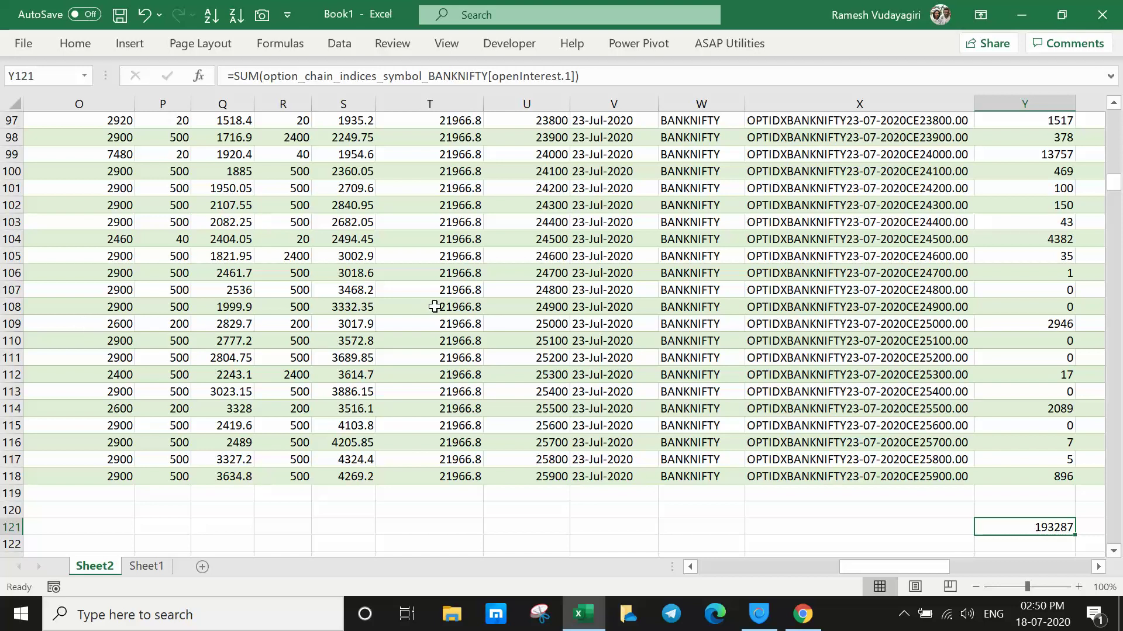
left_click(804, 613)
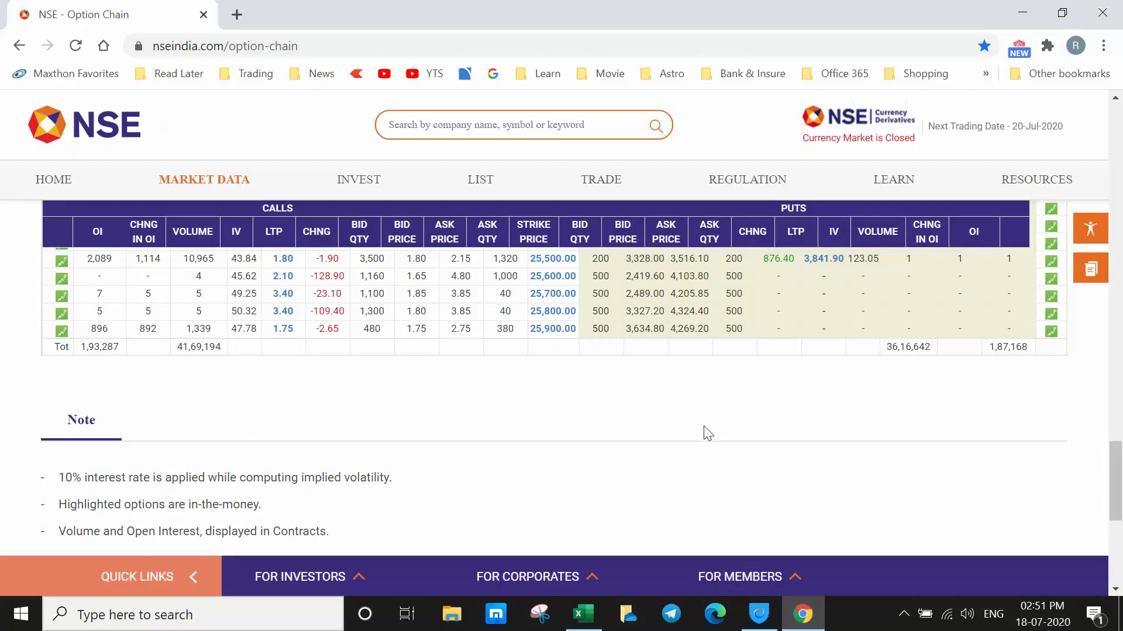